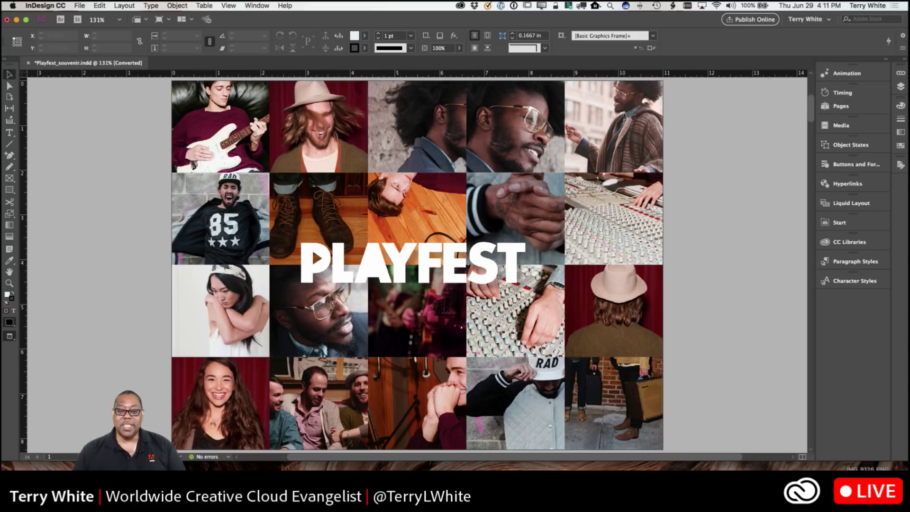
Scroll down, move ahead to the Overview page, then return to the page 2 spread
scroll(599, 335, down, 10)
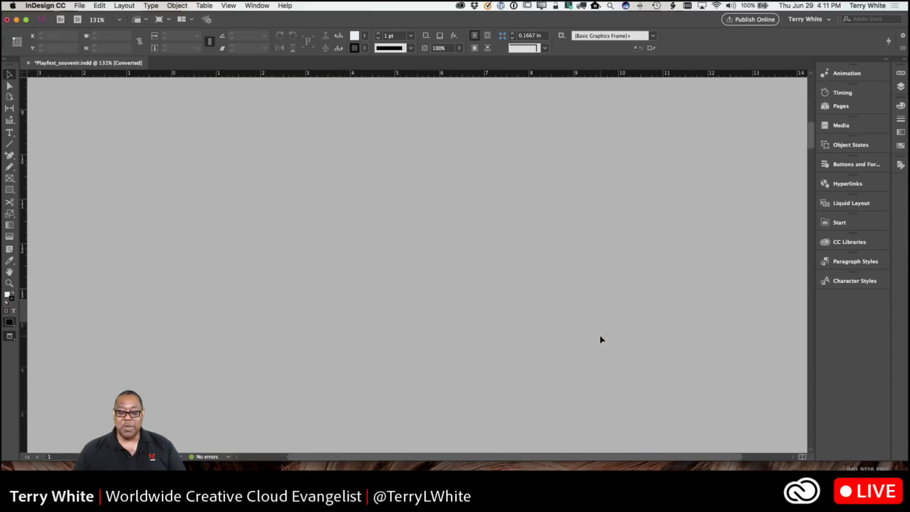
scroll(599, 335, down, 5)
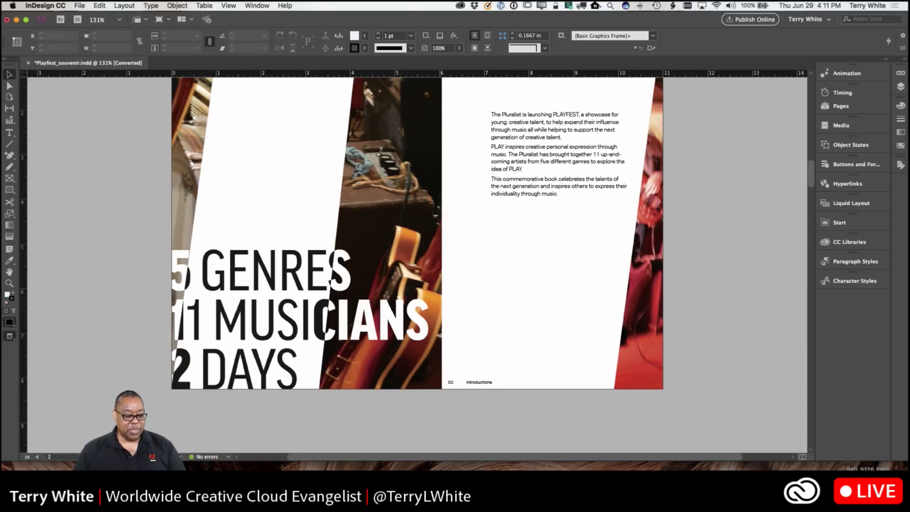
key(Page_Down)
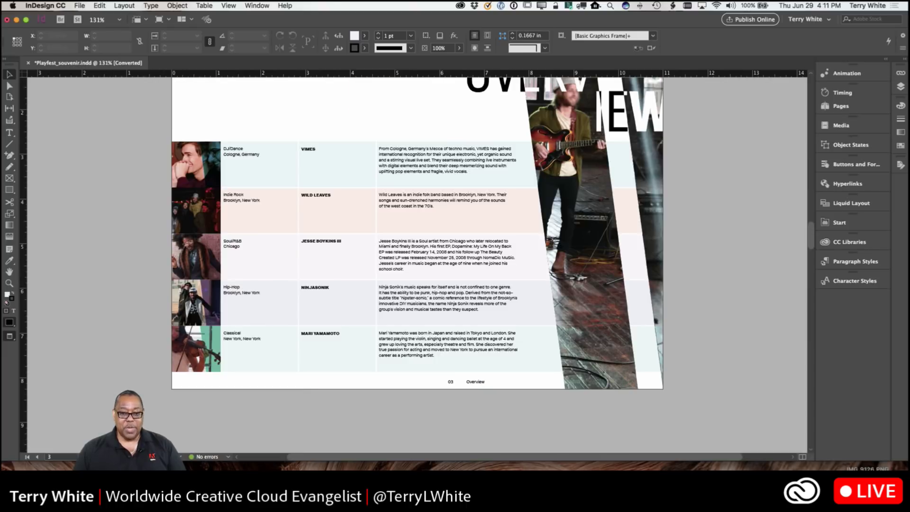
scroll(186, 415, up, 3)
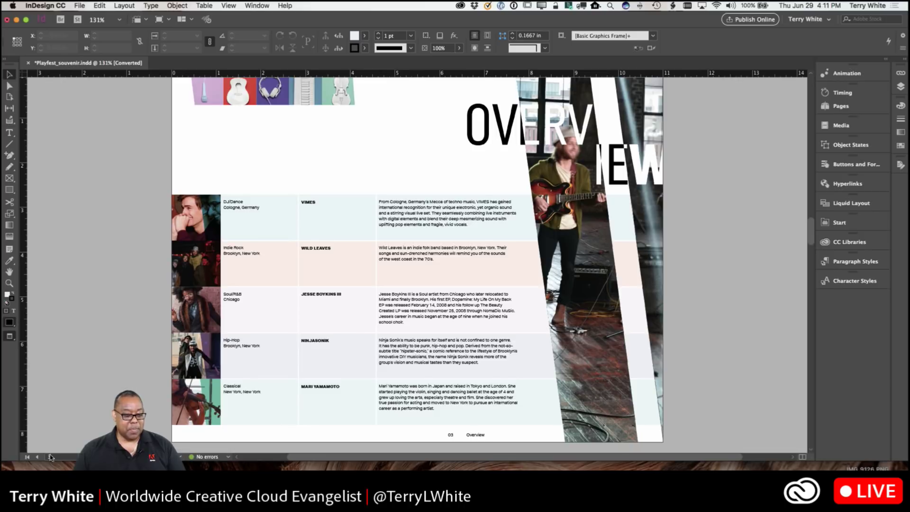
click(37, 456)
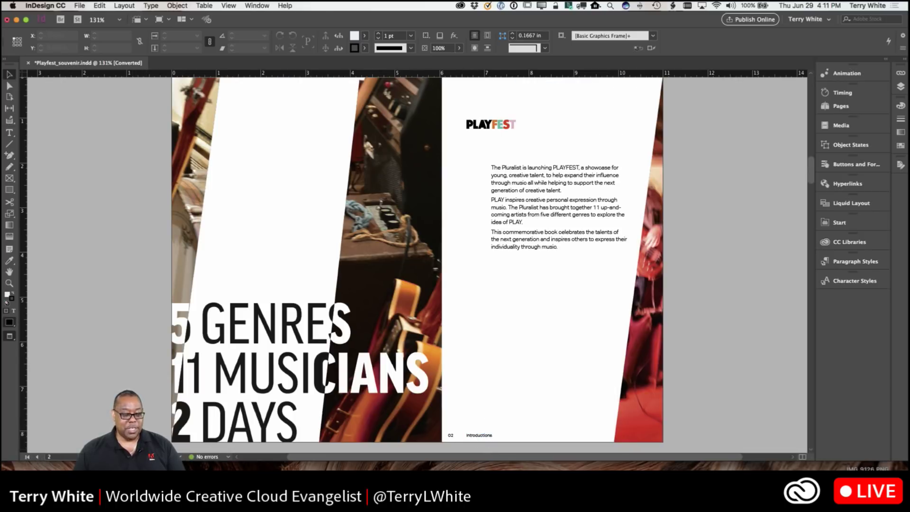
Page forward through Overview, Vimes and Jesse to Credits, then back to page 2
key(shift+Page_Down)
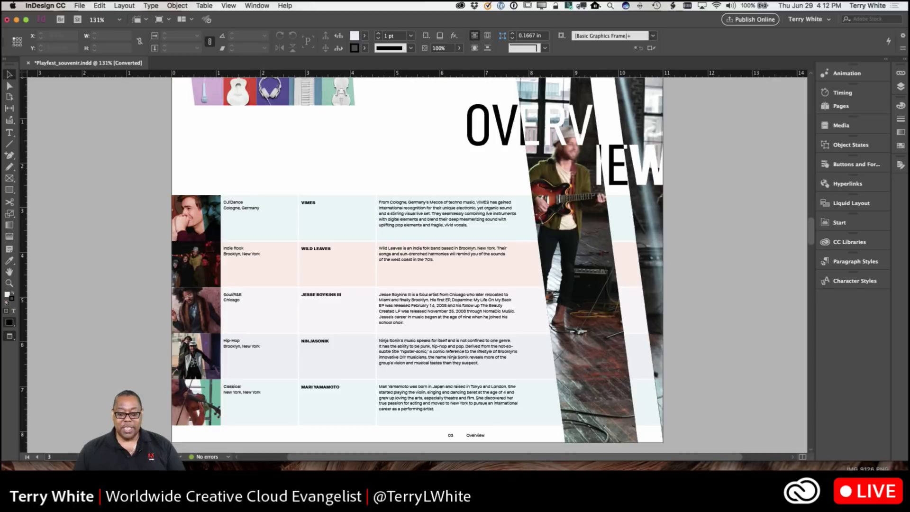
key(shift+Page_Down)
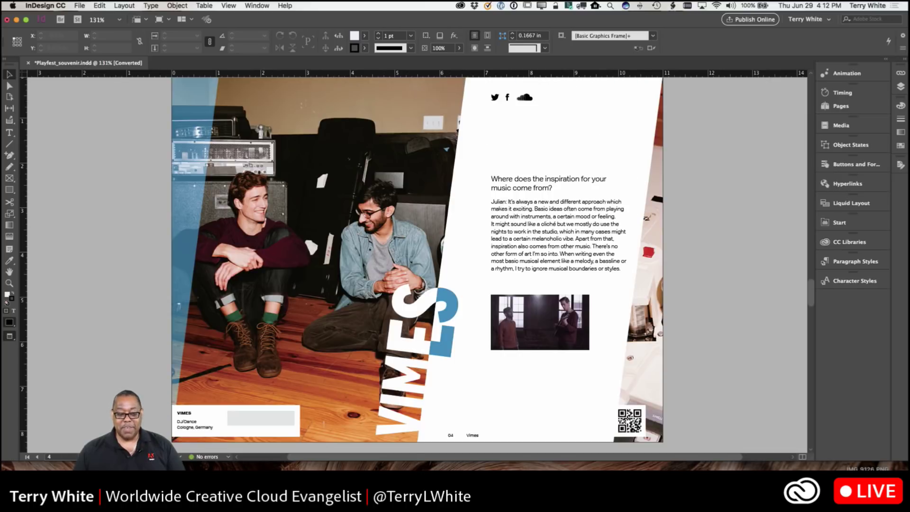
key(shift+Page_Down)
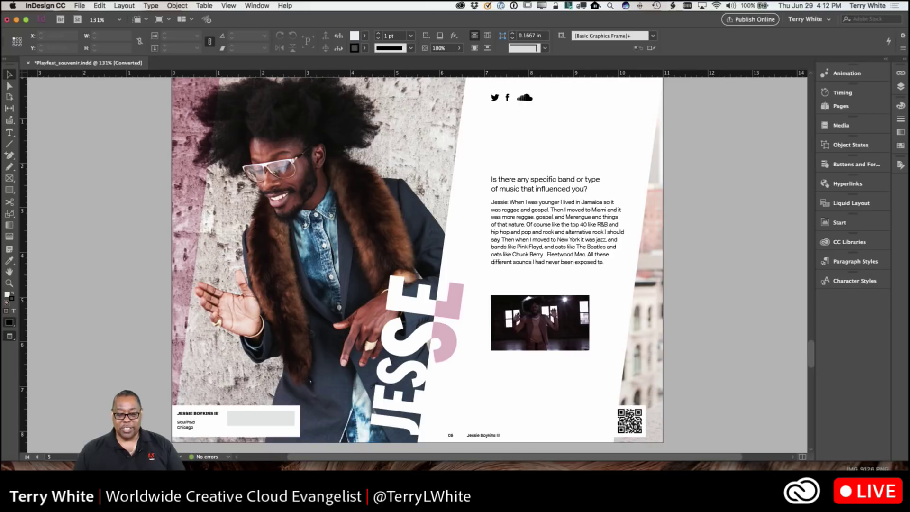
key(shift+Page_Down)
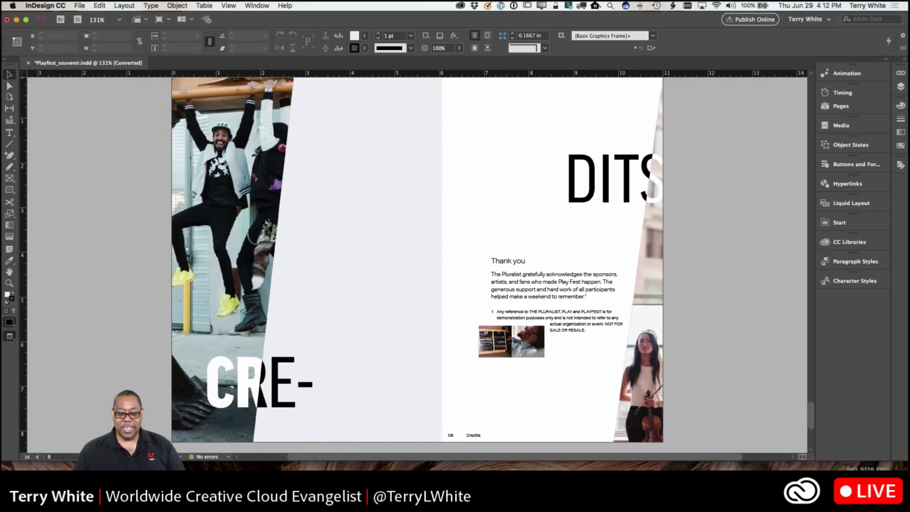
click(38, 457)
click(38, 456)
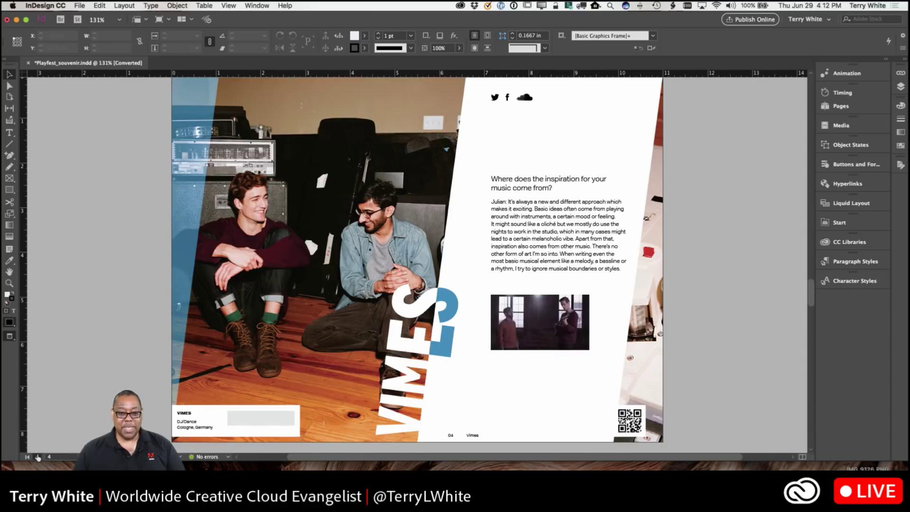
click(38, 457)
click(38, 457)
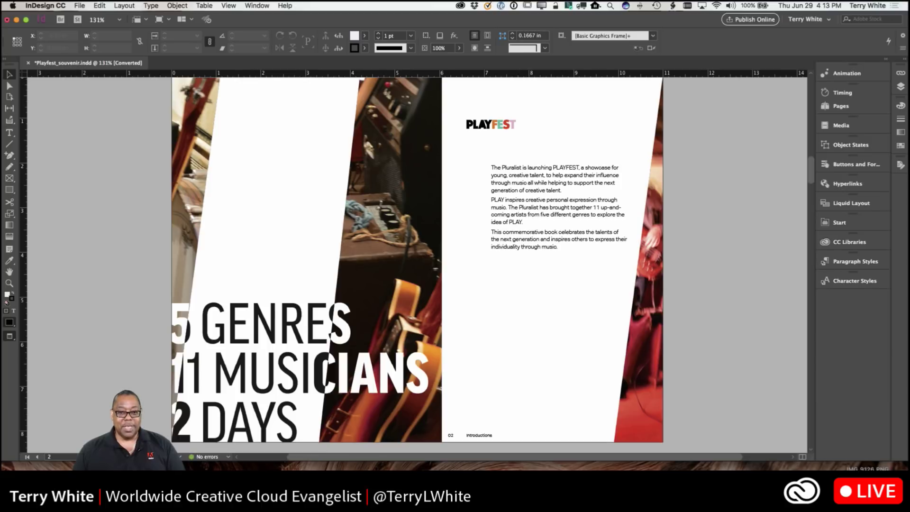
Page forward to the Vimes page, then back to the page 2 spread
key(shift+Page_Down)
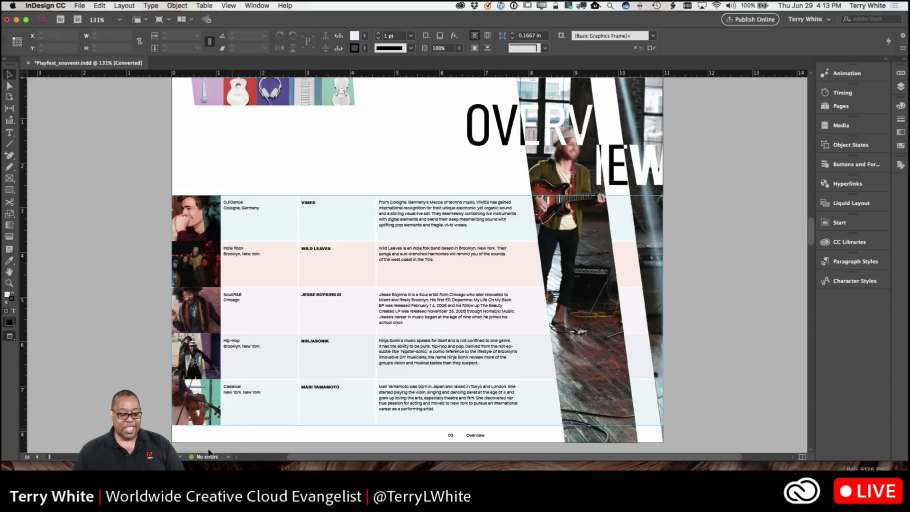
key(shift+Page_Down)
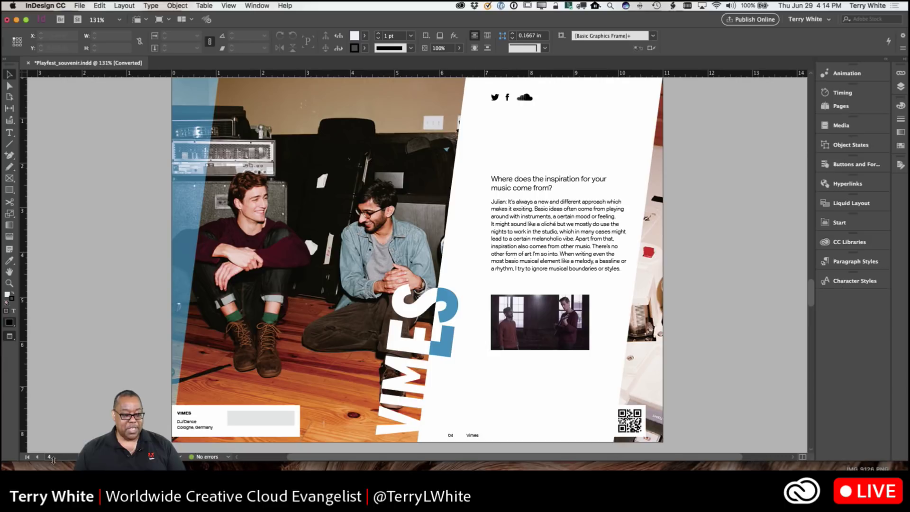
click(37, 457)
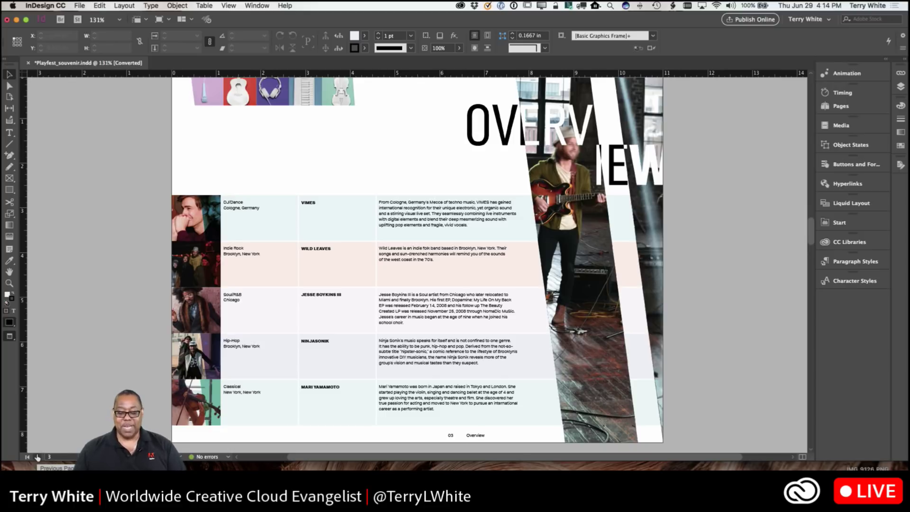
click(37, 456)
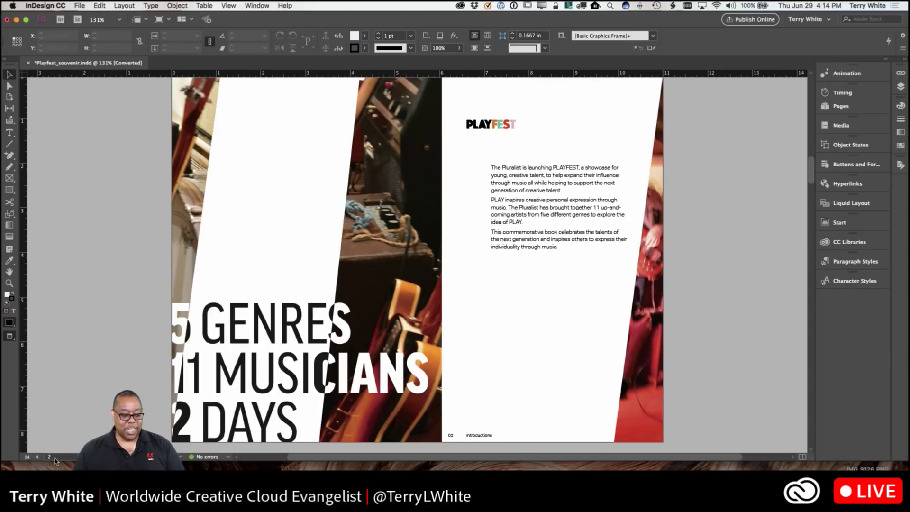
Check the Overview page again, then select page 2's Introductions footer text frame
click(72, 456)
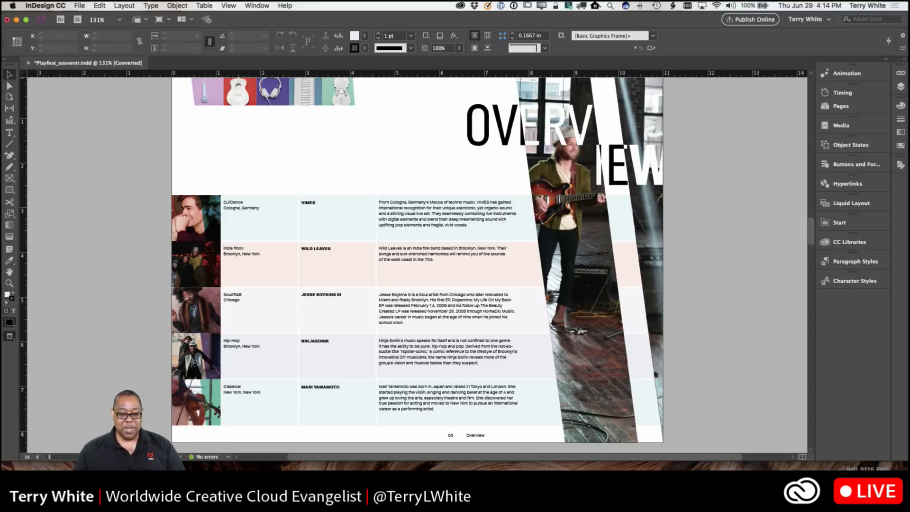
click(38, 456)
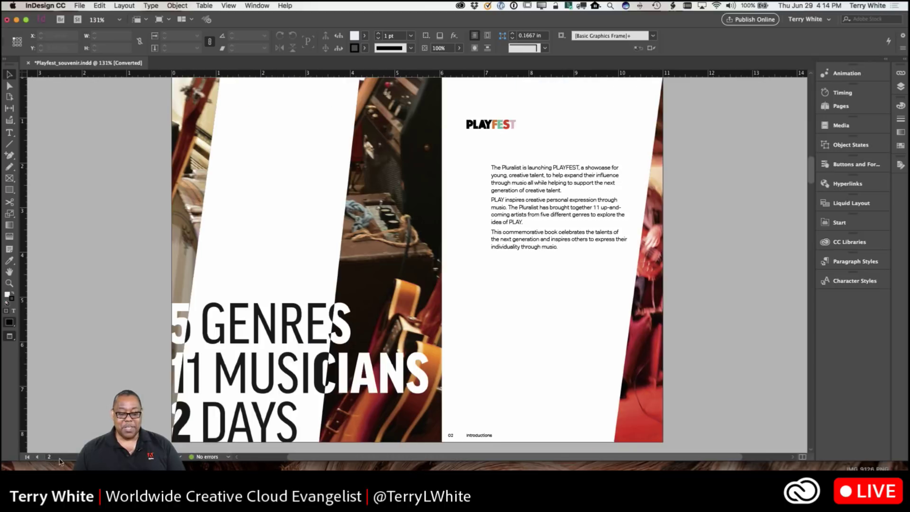
click(478, 436)
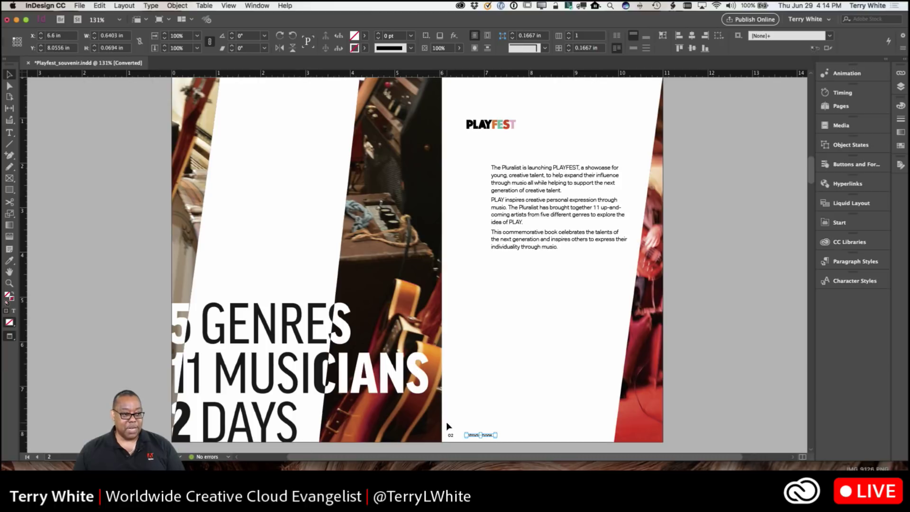
Zoom into the 02 Introductions footer, apply the TOC paragraph style, then edit the 03 Overview footer
double_click(475, 436)
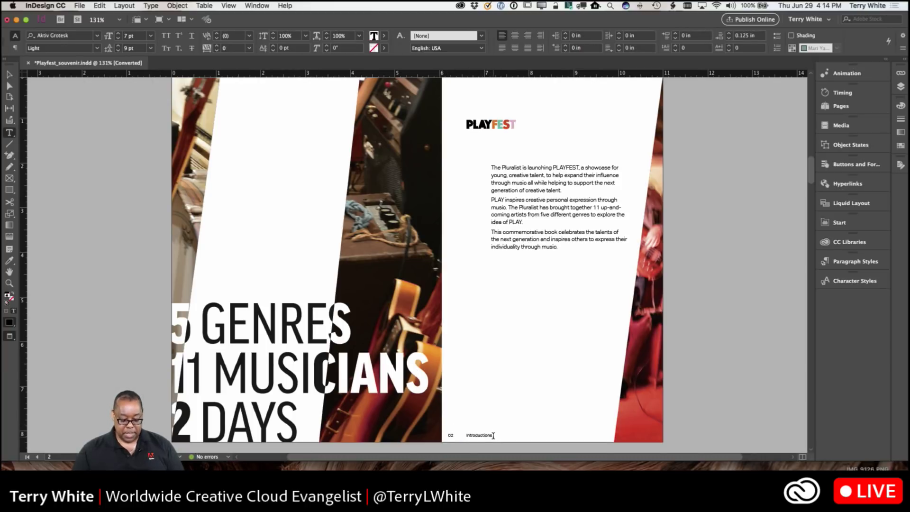
key(super+equal)
key(super+equal)
key(super+equal)
key(super+equal)
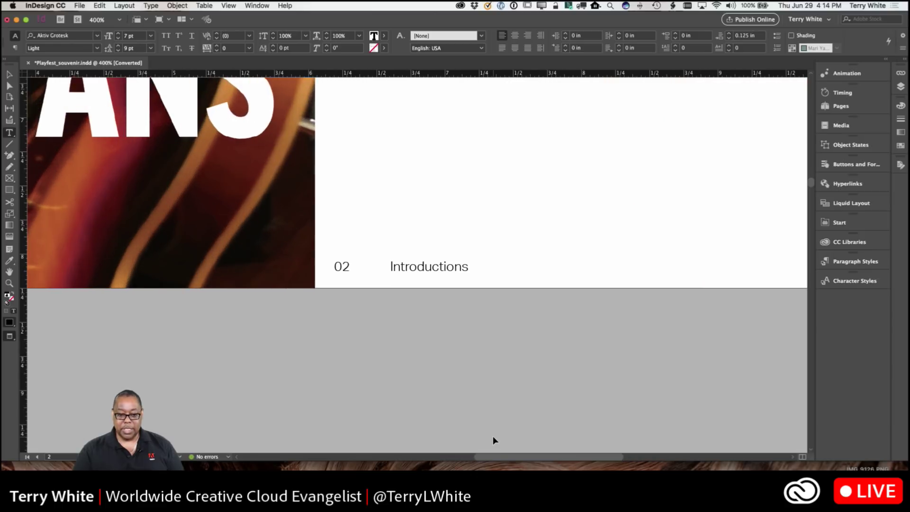
key(super+equal)
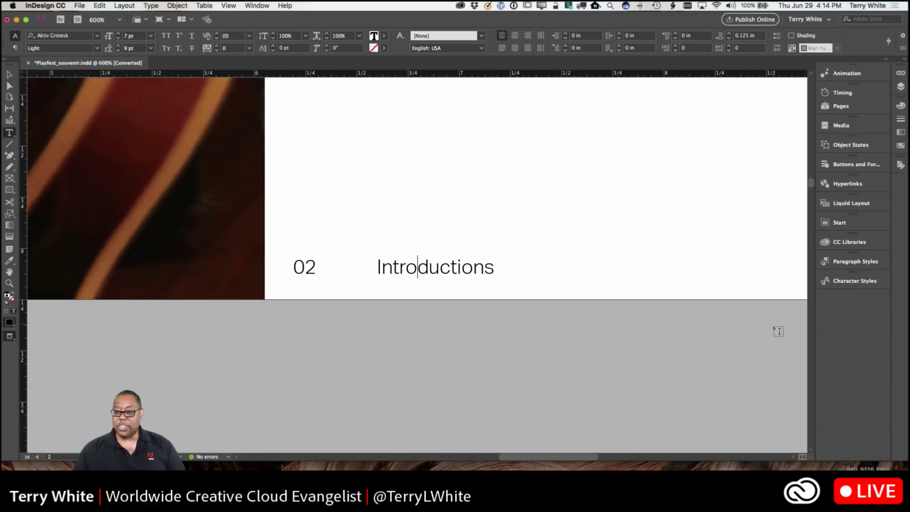
click(844, 261)
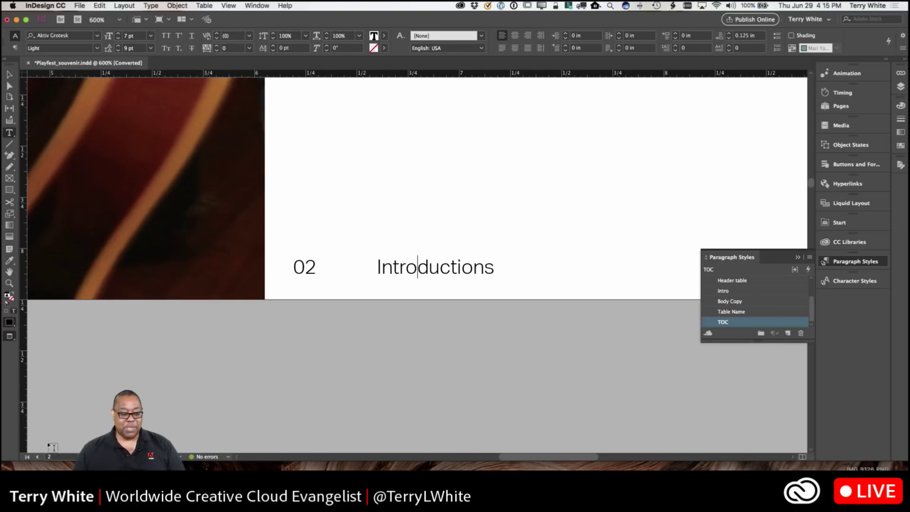
key(shift+Page_Down)
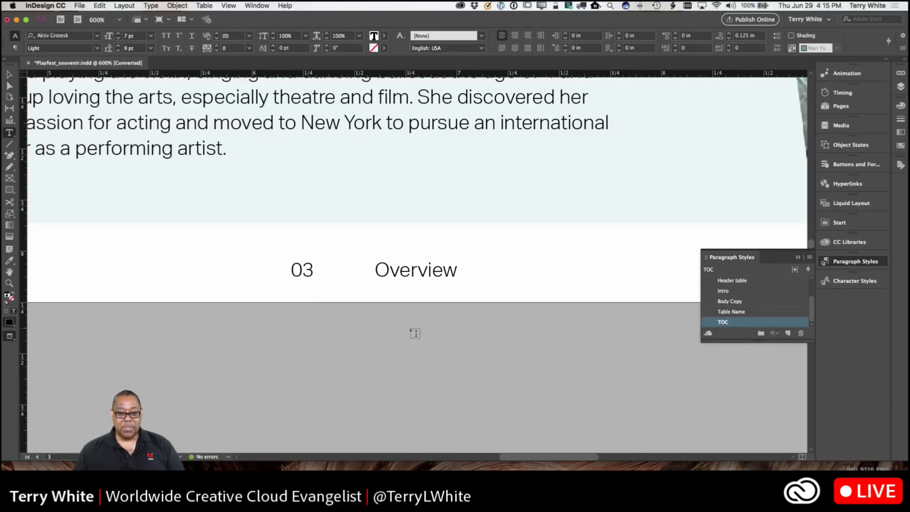
click(409, 270)
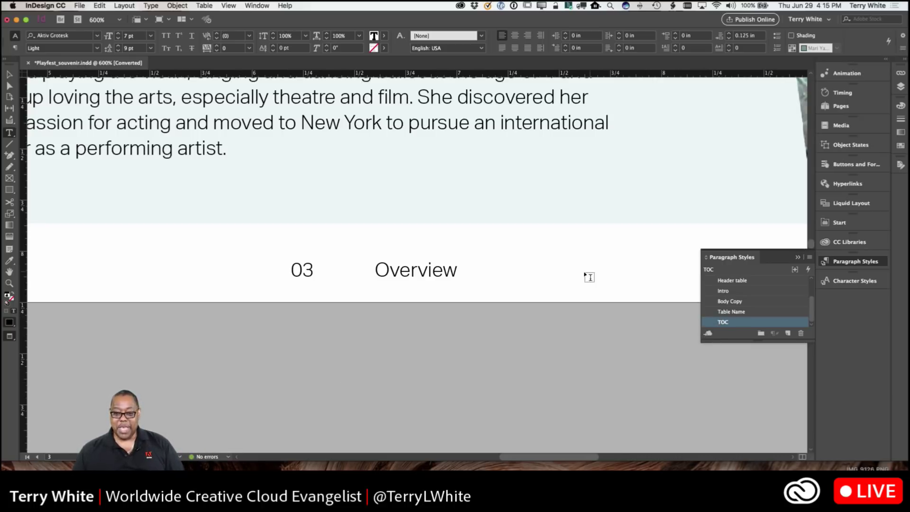
Change the TOC paragraph style's font style to XBold
double_click(723, 324)
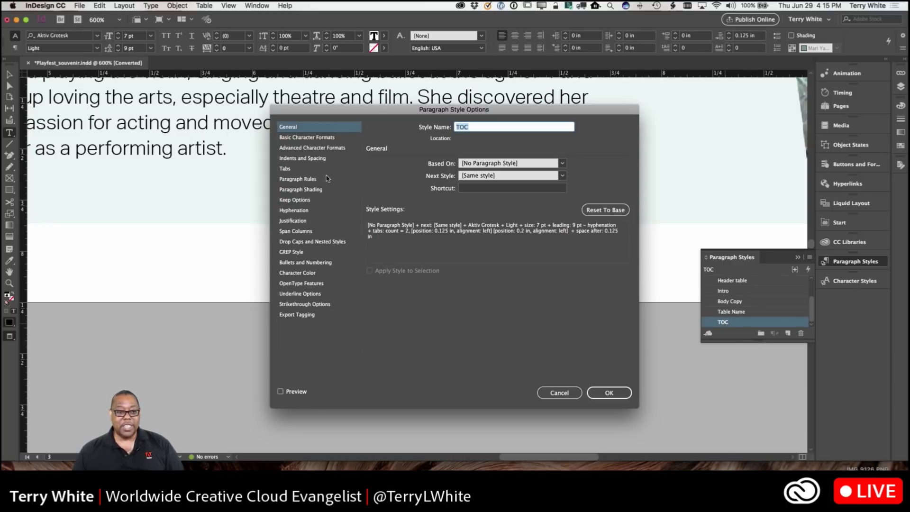
click(317, 138)
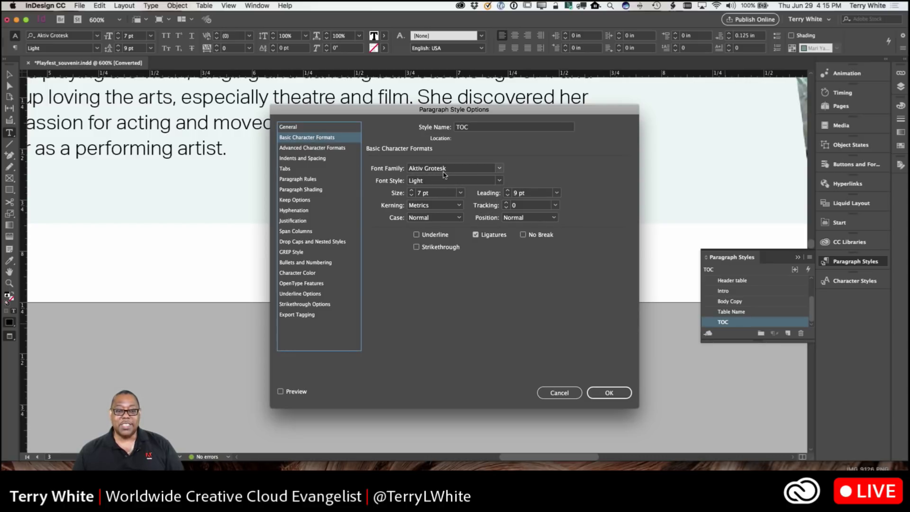
click(500, 181)
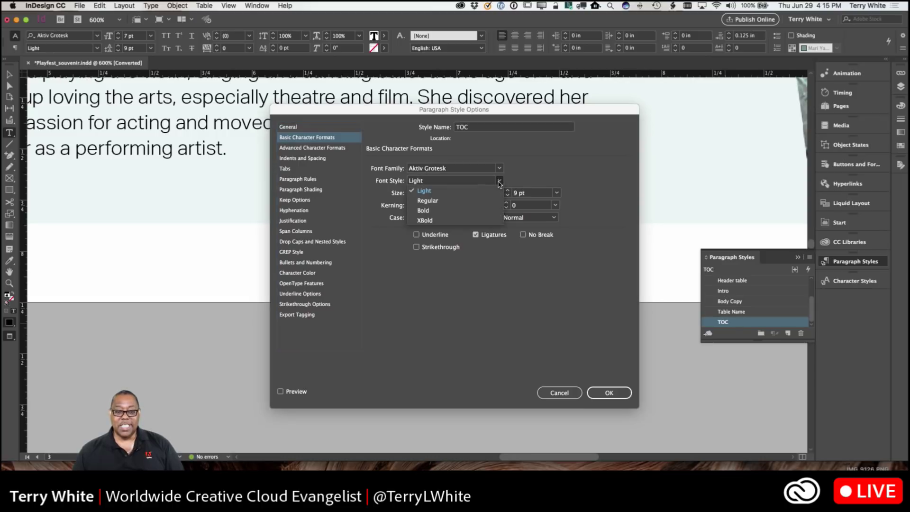
click(481, 222)
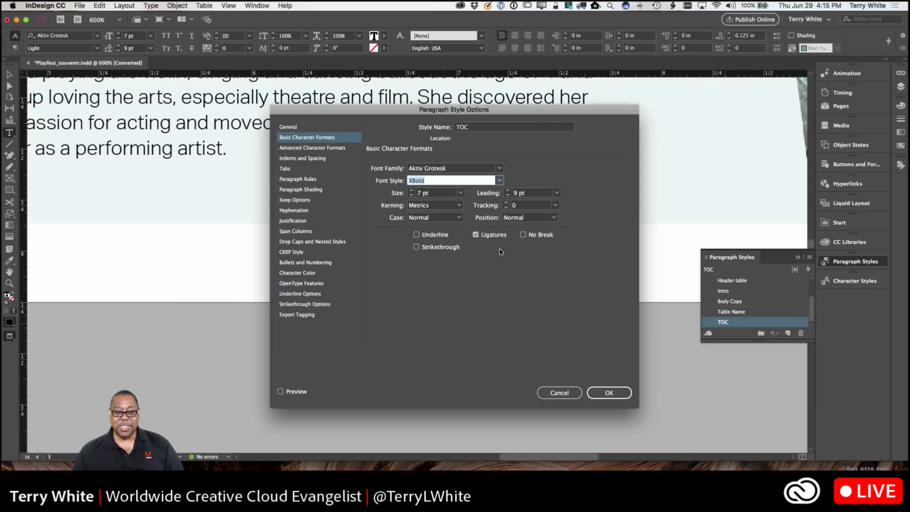
click(604, 397)
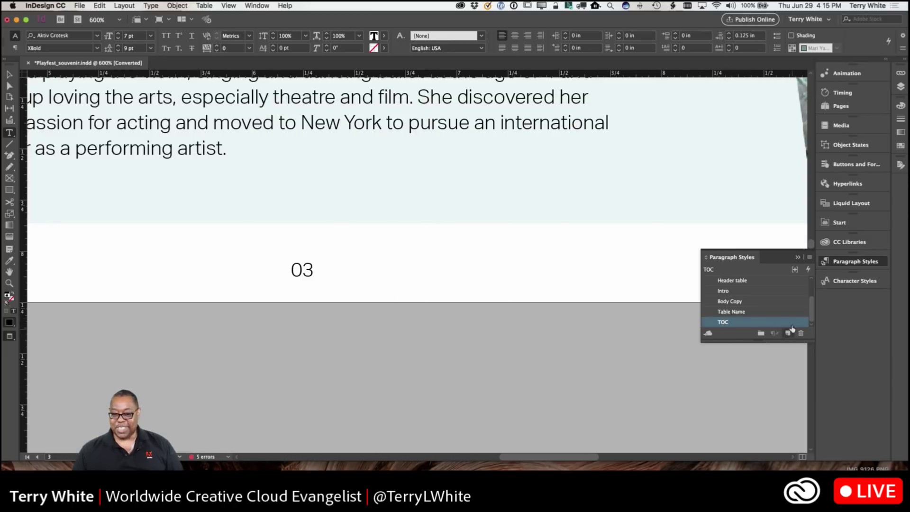
Set the TOC style size to 6 pt and page forward to the 05 footer
double_click(722, 322)
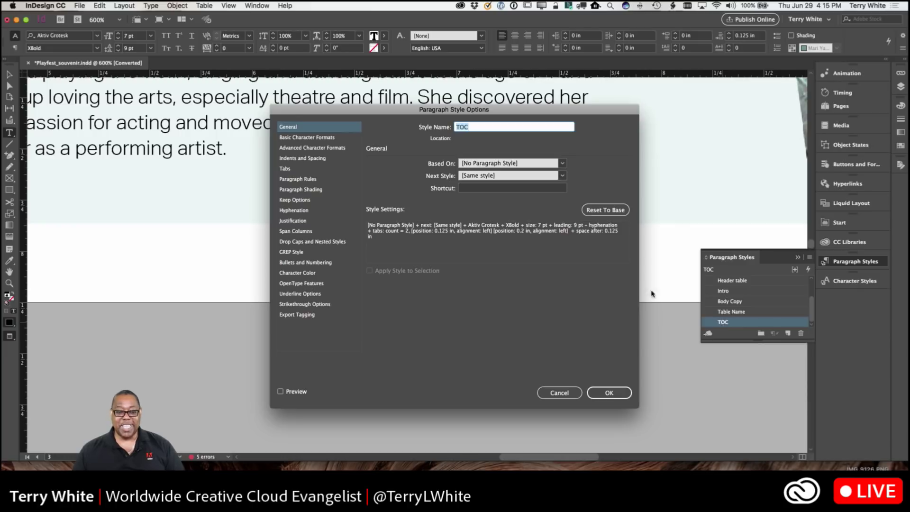
click(308, 137)
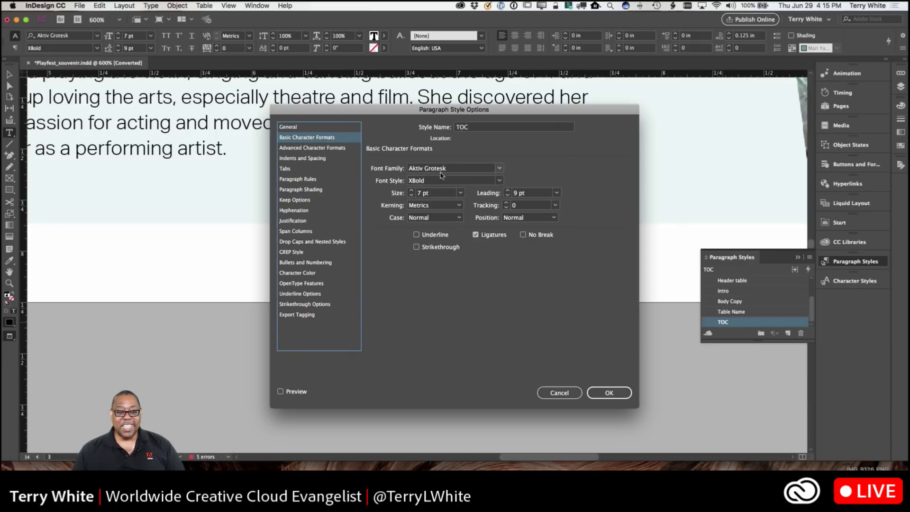
click(461, 193)
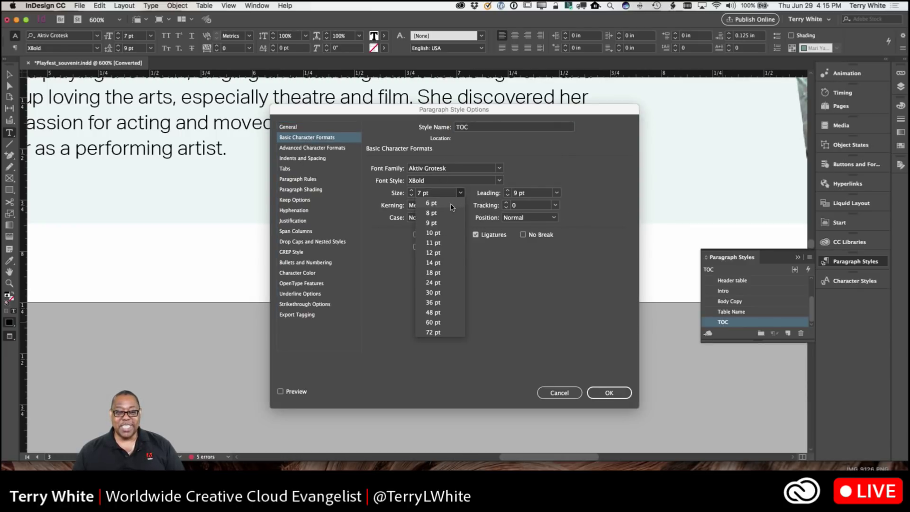
click(453, 206)
click(595, 392)
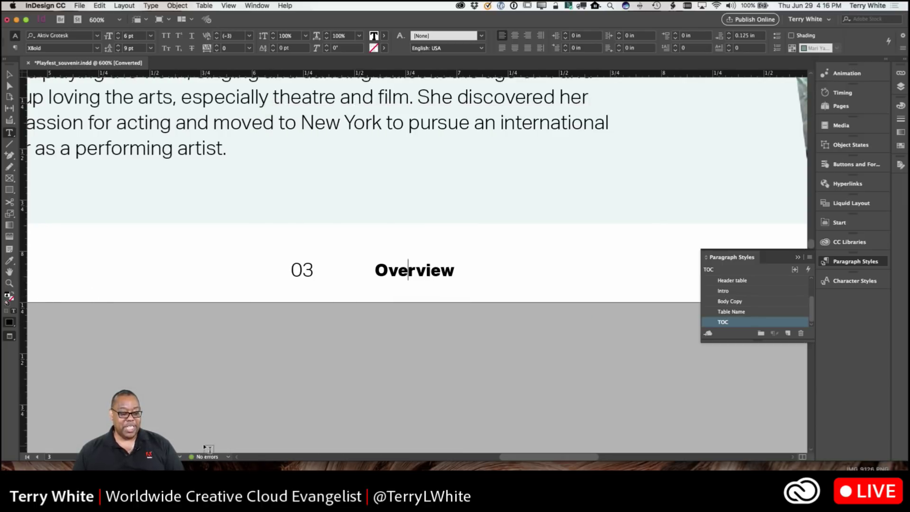
key(shift+Page_Down)
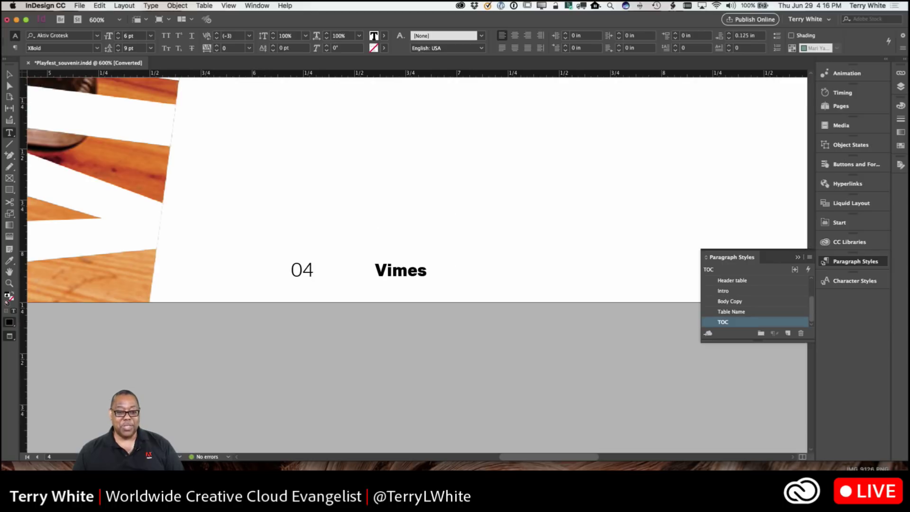
key(shift+Page_Down)
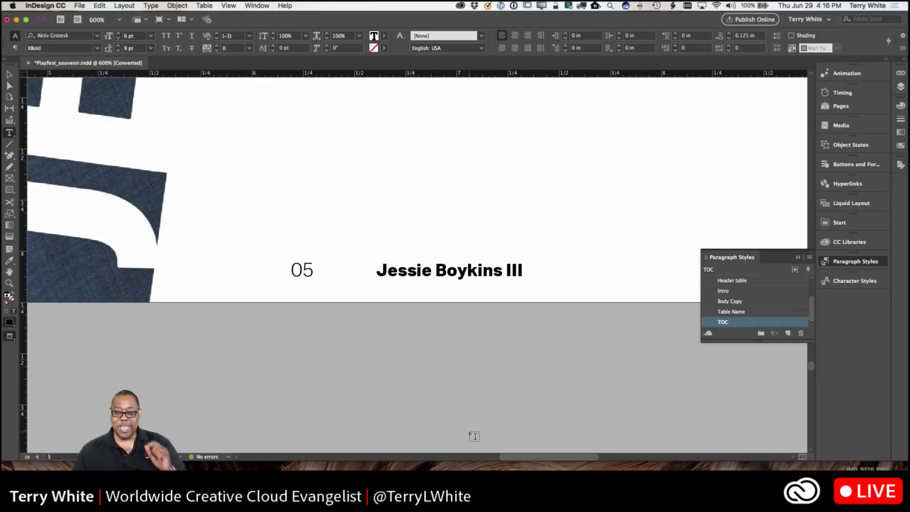
Revert the TOC paragraph style to 7 pt Light
double_click(723, 322)
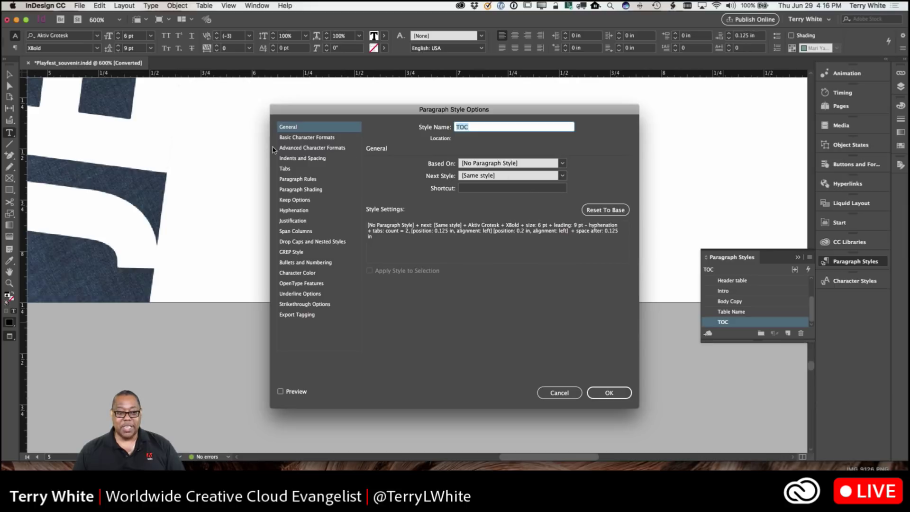
click(284, 138)
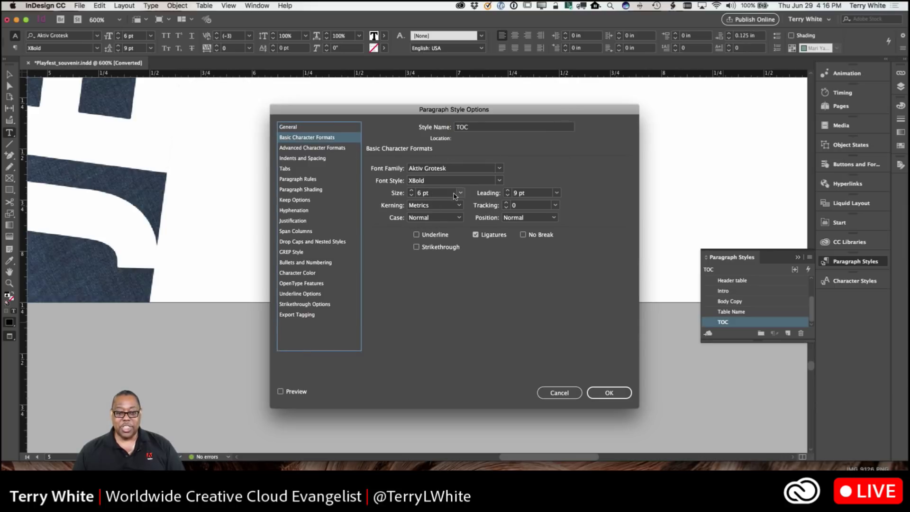
click(411, 190)
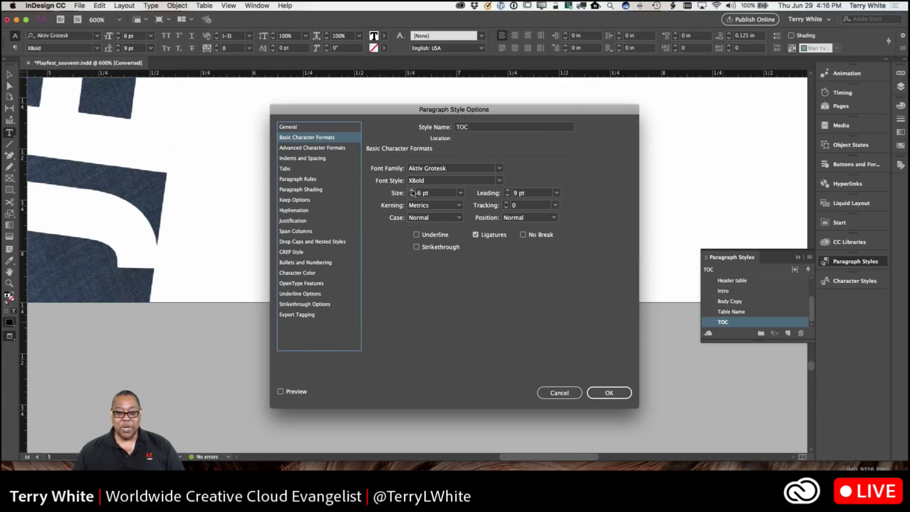
click(500, 181)
click(456, 192)
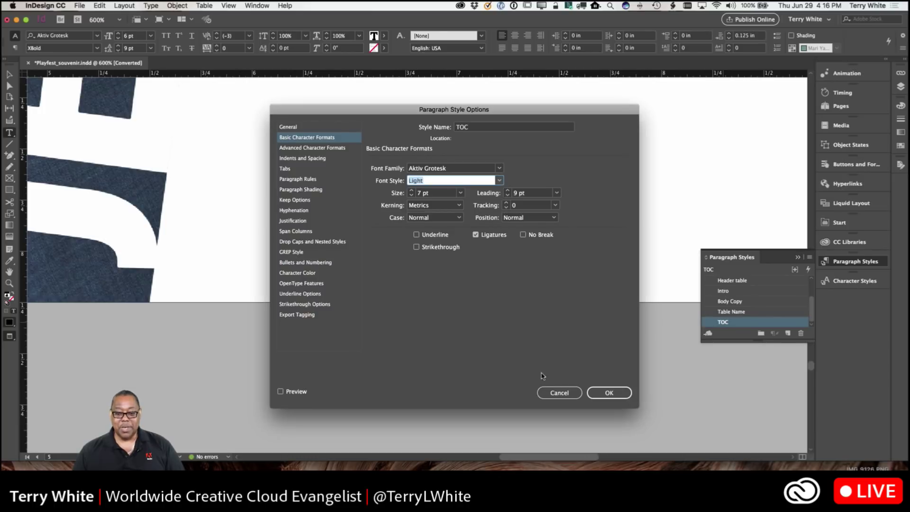
click(602, 393)
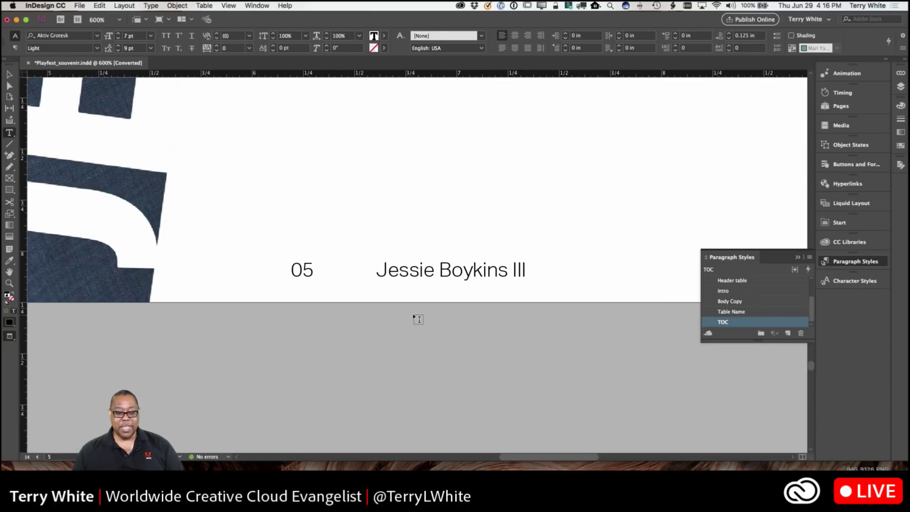
Page back through 03 Overview to the 02 Introductions spread
click(37, 457)
click(37, 457)
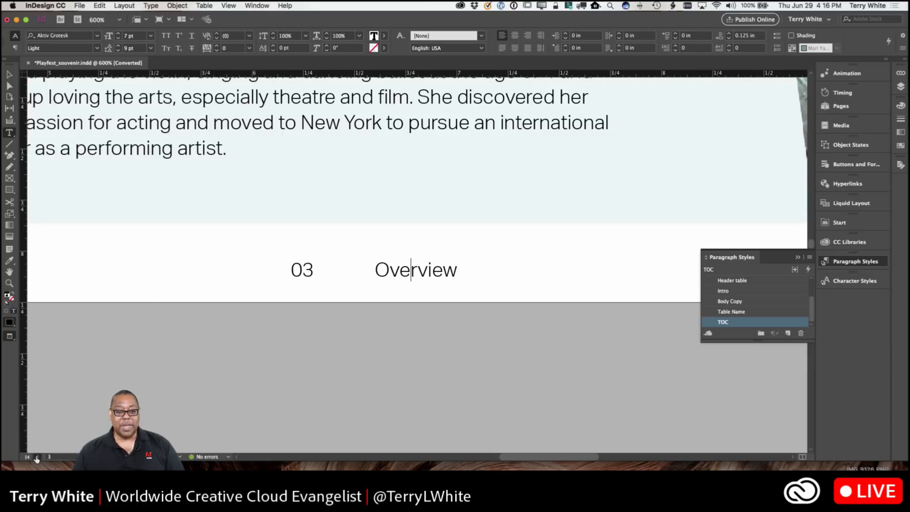
click(36, 457)
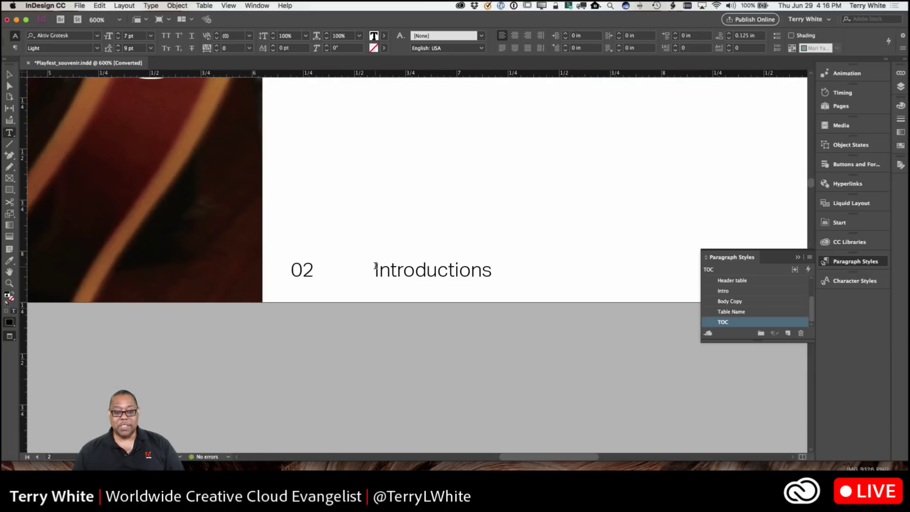
Select the Introductions entry text, create a new style from TOC, and name it Article Headings
drag(391, 270, 444, 268)
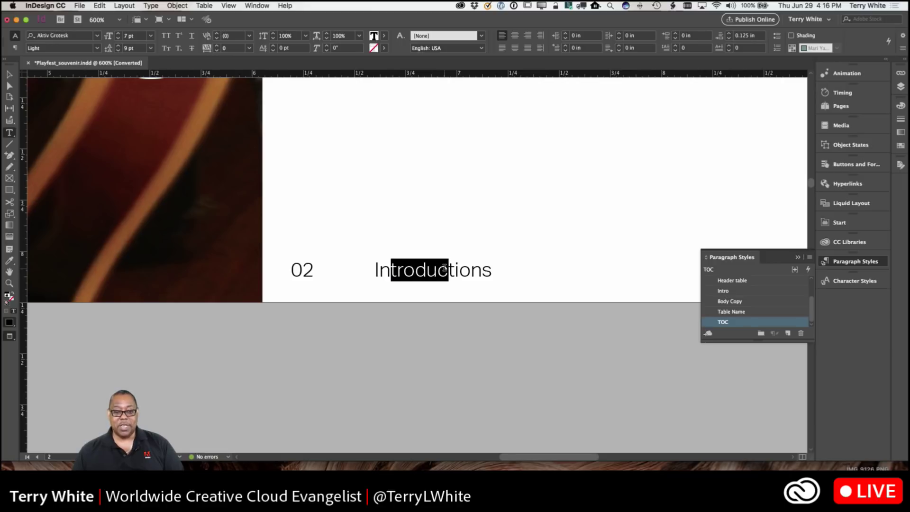
click(788, 335)
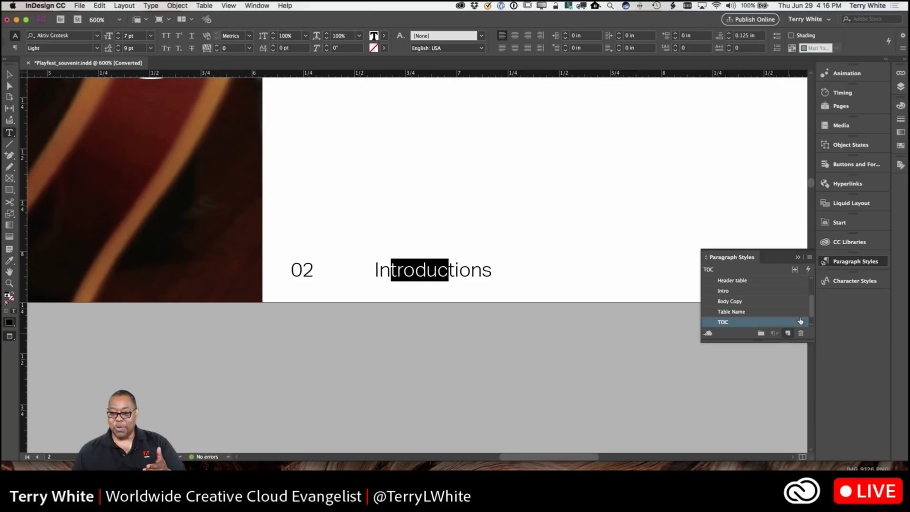
scroll(810, 313, down, 1)
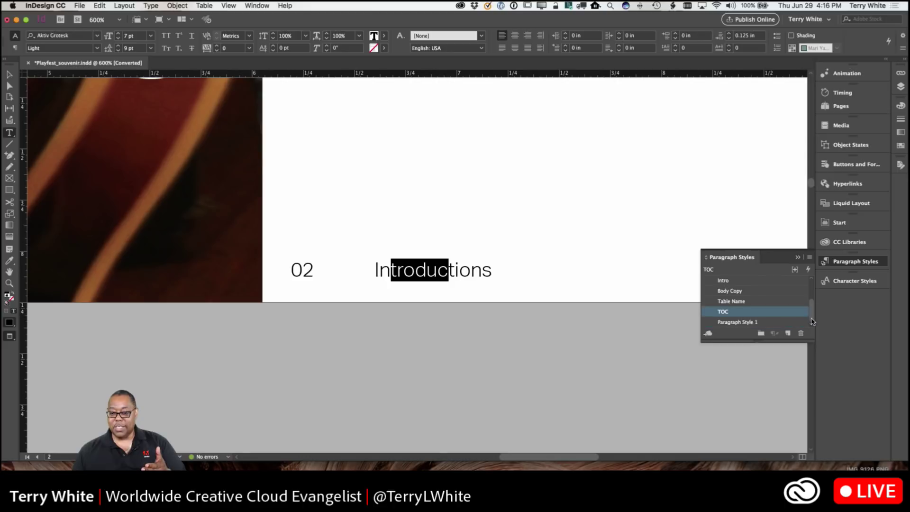
double_click(743, 323)
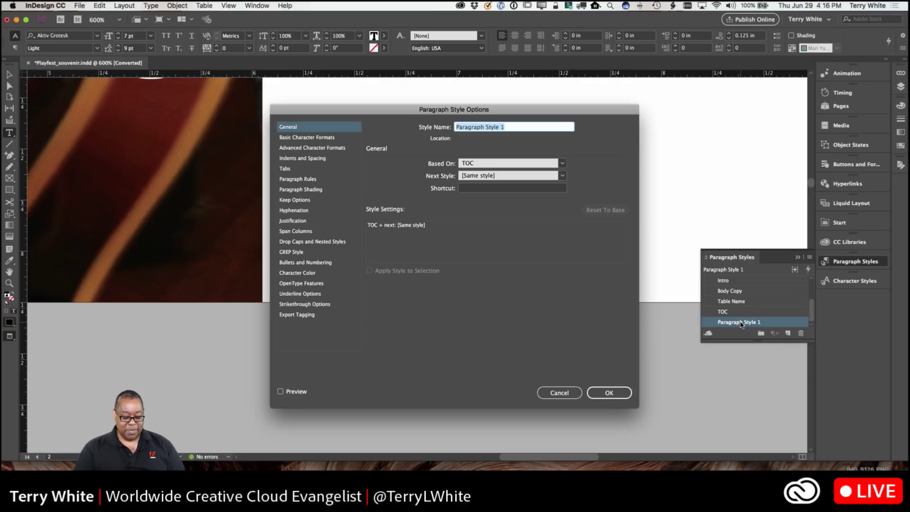
text(Article Headings)
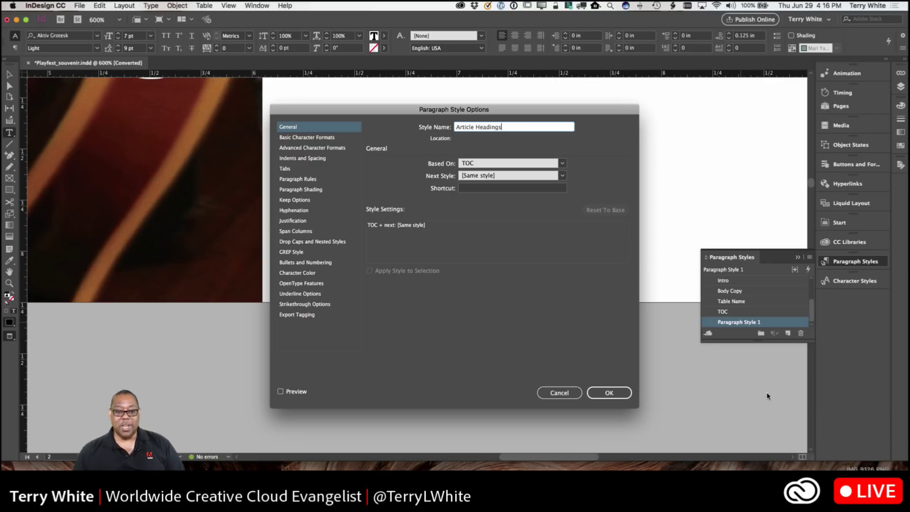
click(609, 392)
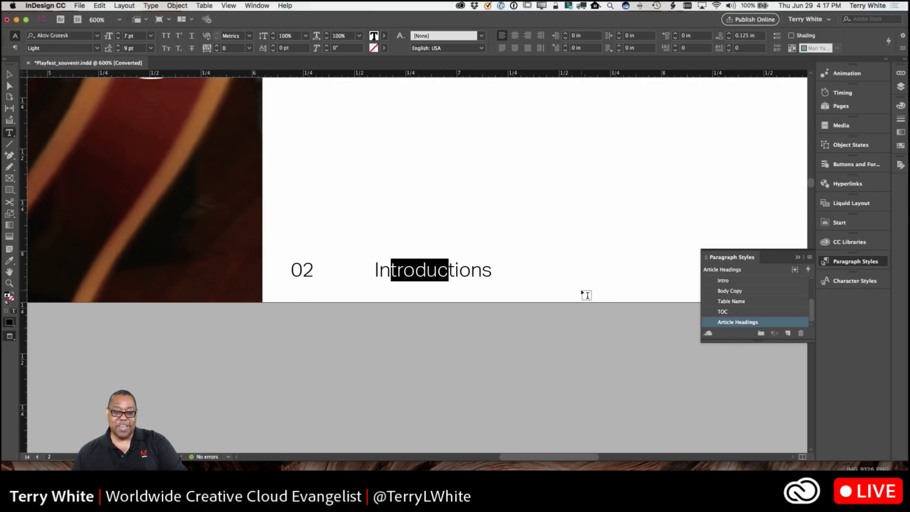
Zoom out to show the whole opening spread and clear the text selection
scroll(583, 294, down, 10)
scroll(587, 295, up, 5)
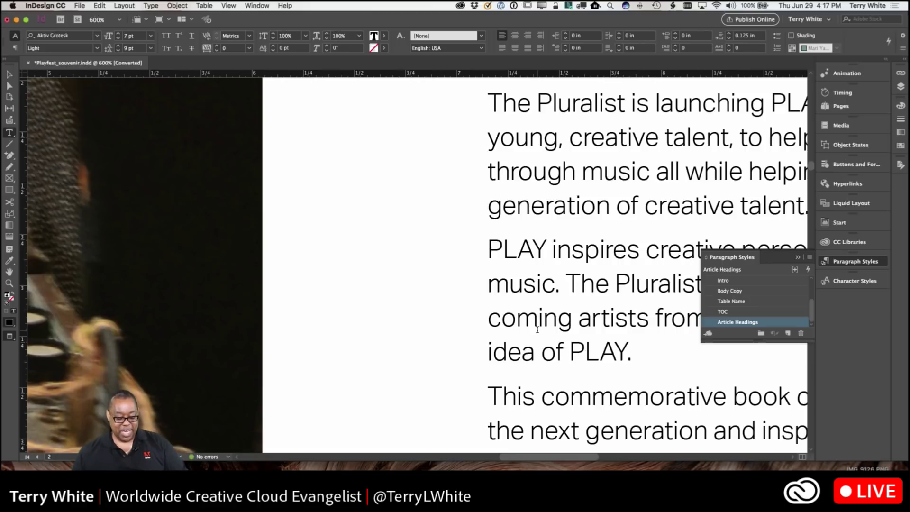
key(super+alt+0)
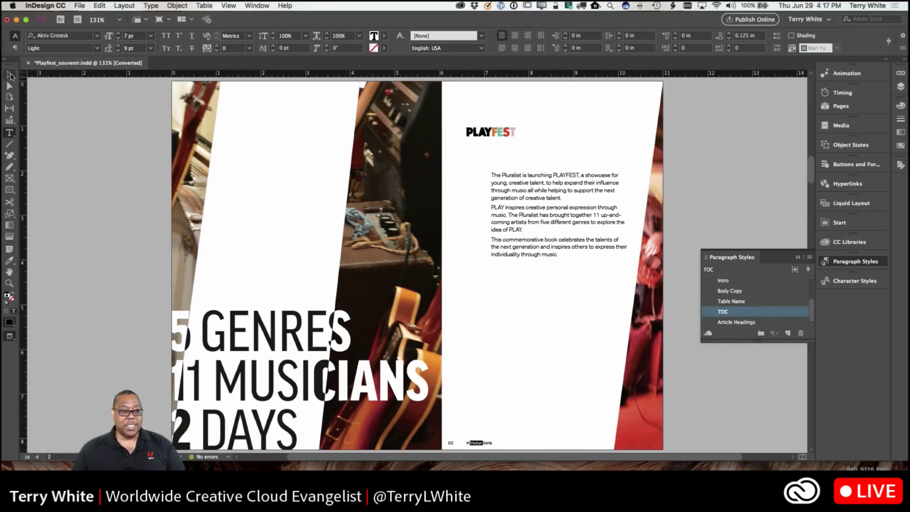
click(9, 76)
click(262, 159)
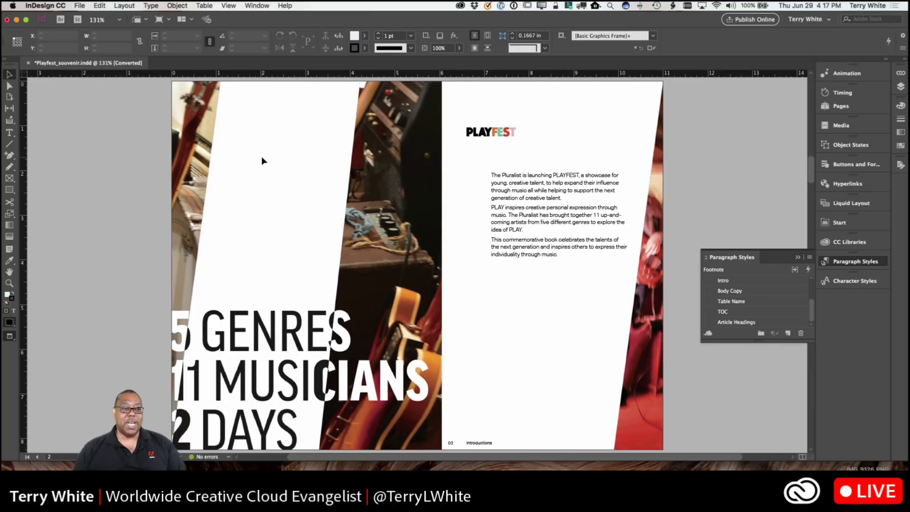
Open Layout > Table of Contents, move the dialog aside, try [Default], then settle on Play Fest
click(125, 6)
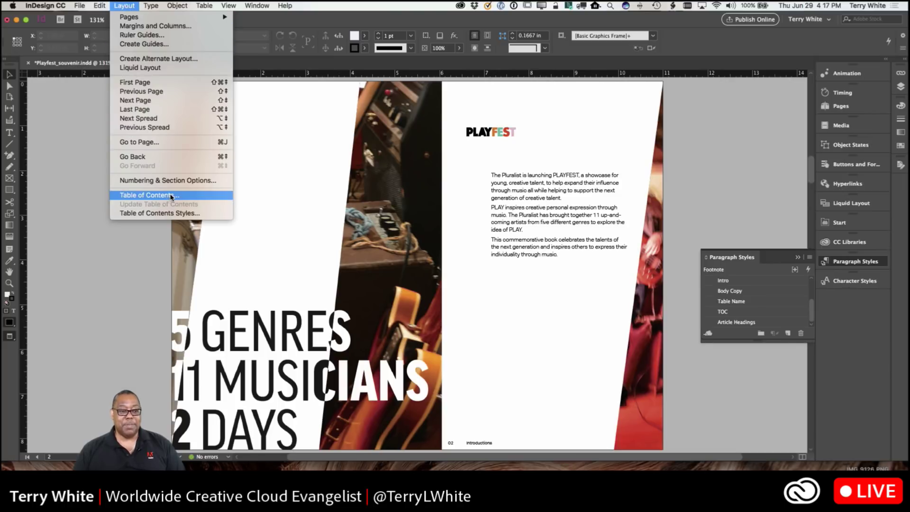
click(171, 198)
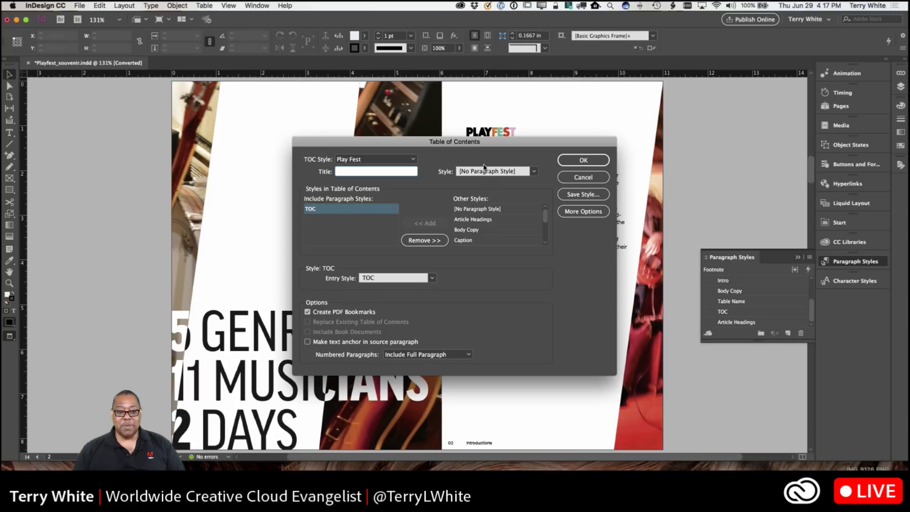
drag(471, 143, 528, 120)
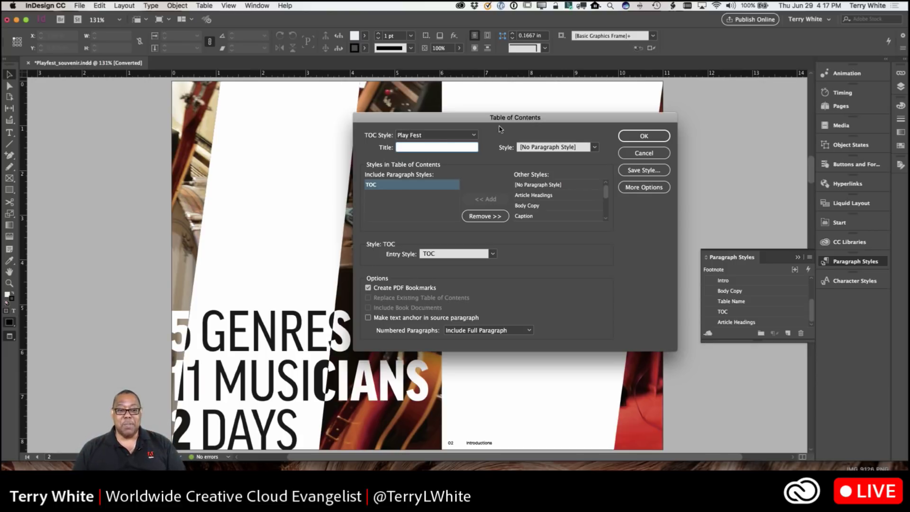
click(474, 135)
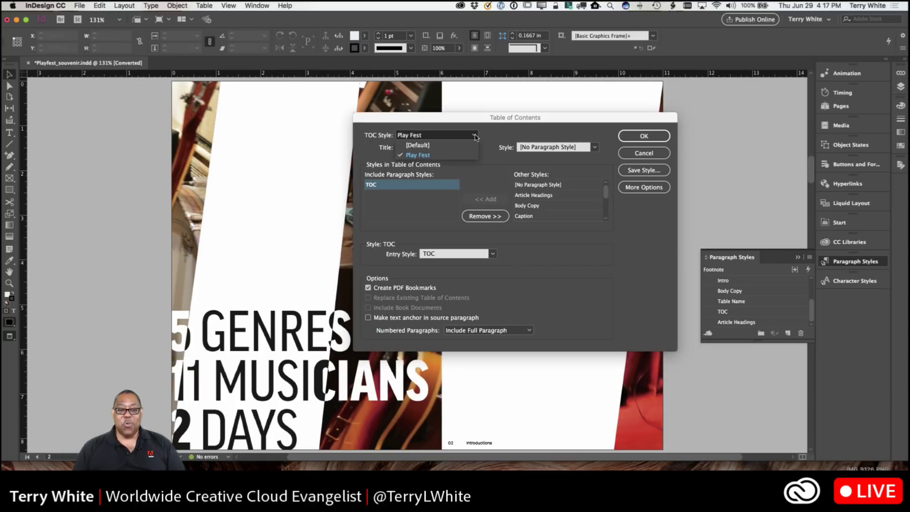
click(372, 146)
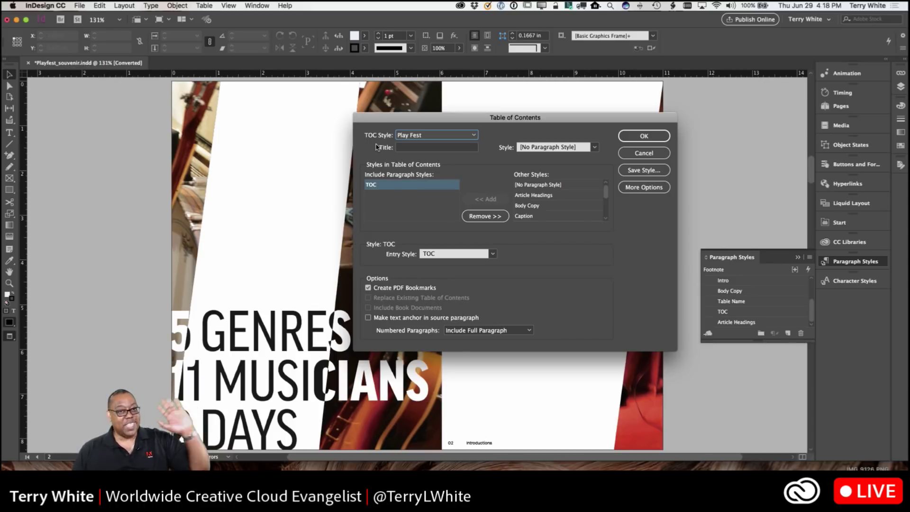
click(474, 136)
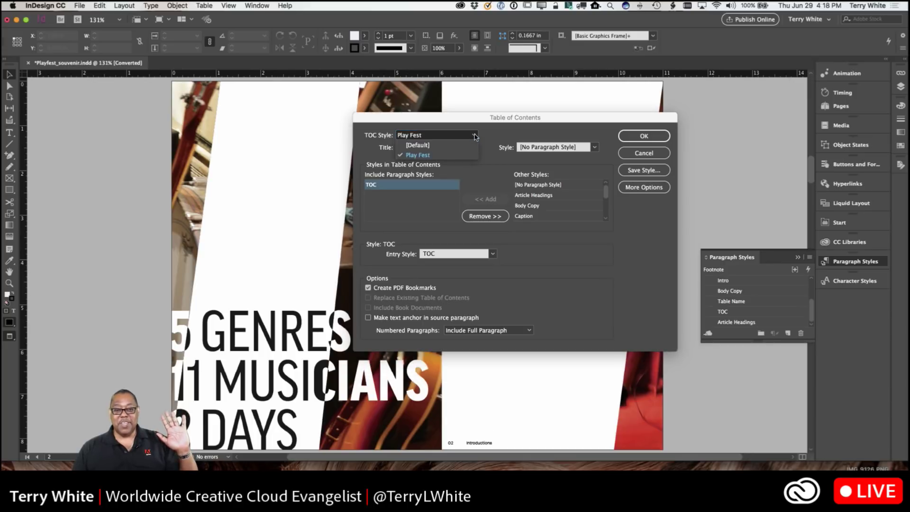
click(474, 145)
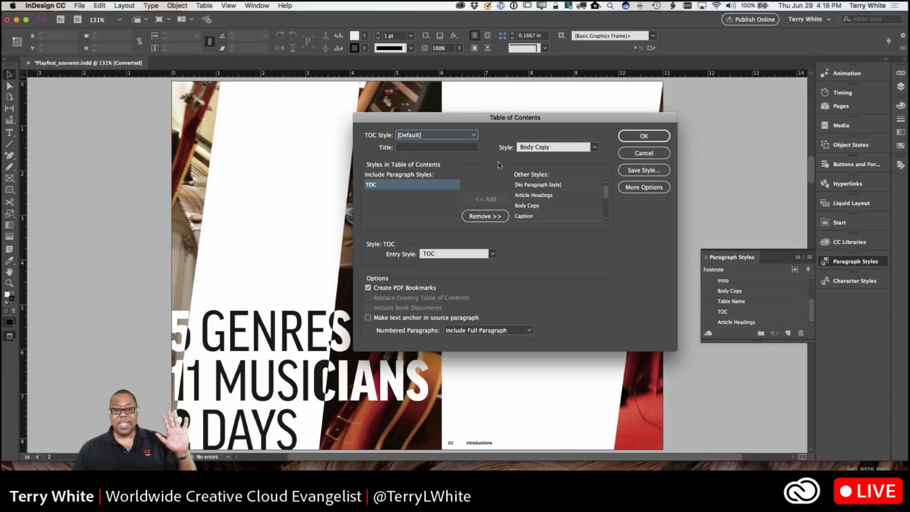
click(474, 136)
click(464, 156)
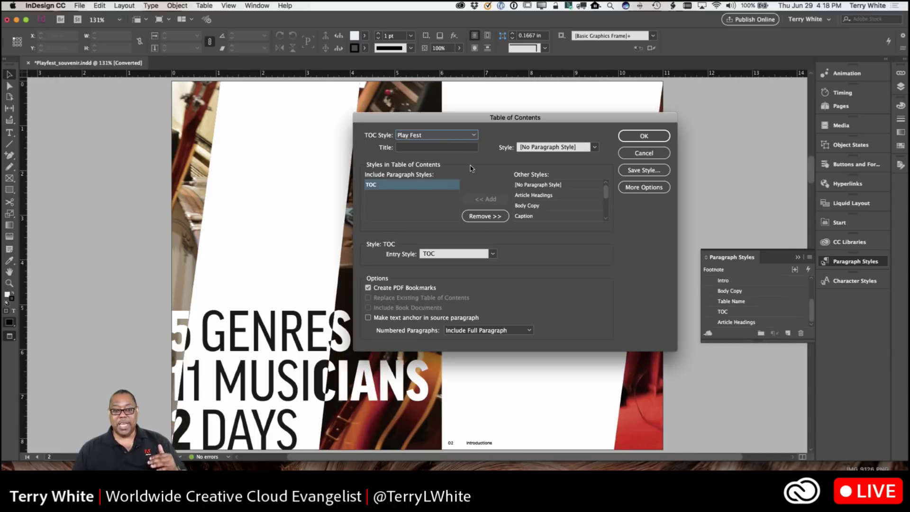
Enter Contents as the table of contents title
click(433, 148)
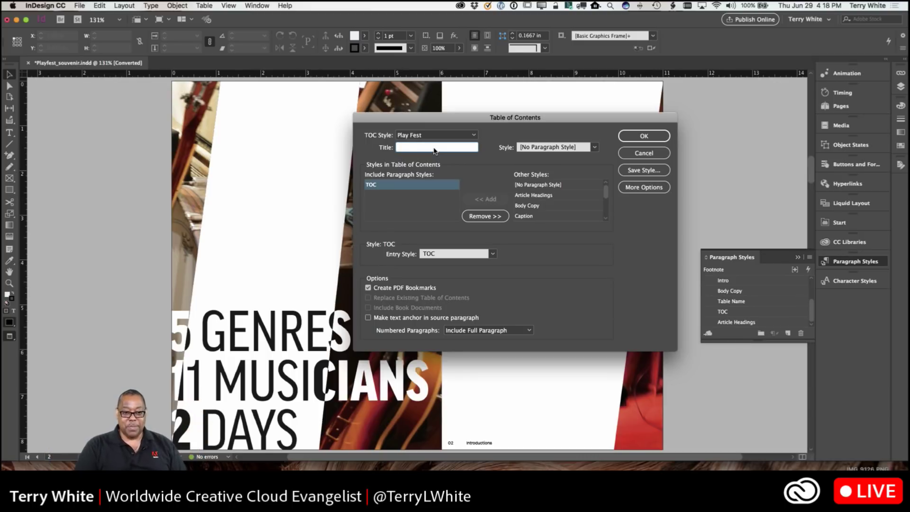
text(Contents)
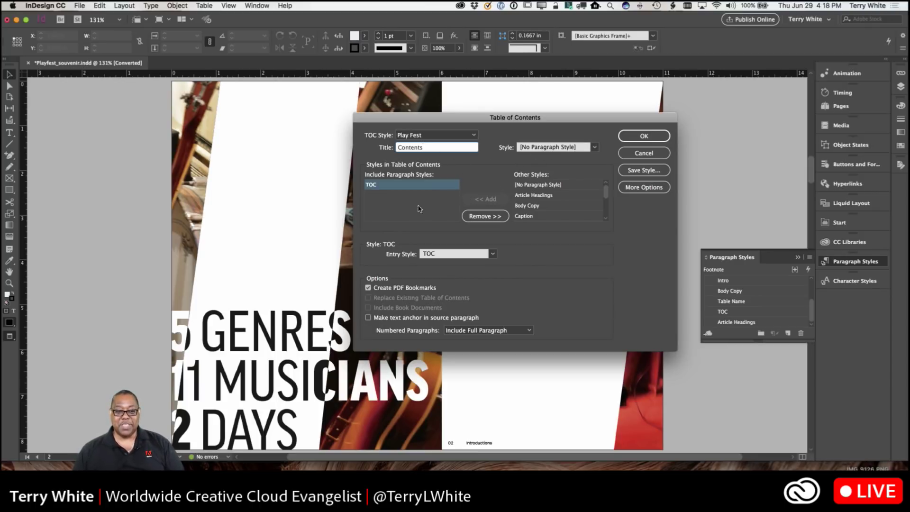
Remove TOC from the included paragraph styles, then add it back from Other Styles
click(490, 217)
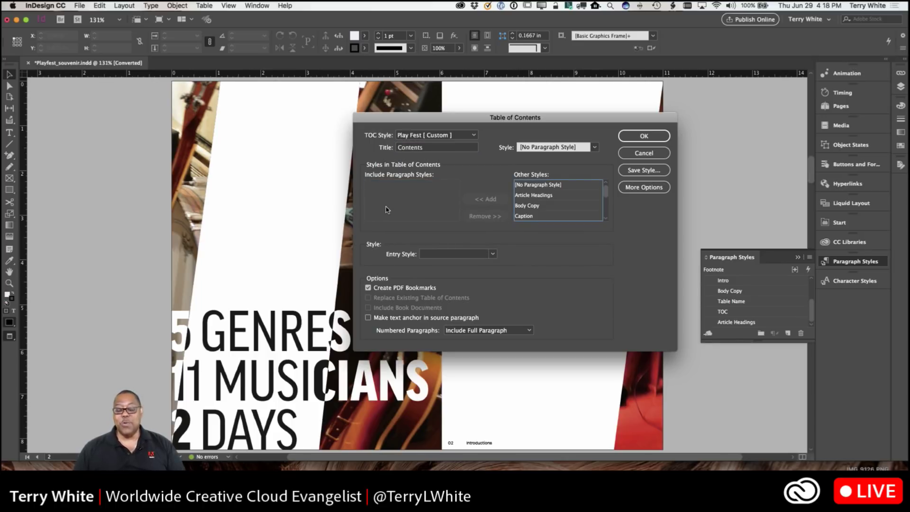
scroll(535, 212, down, 3)
click(526, 217)
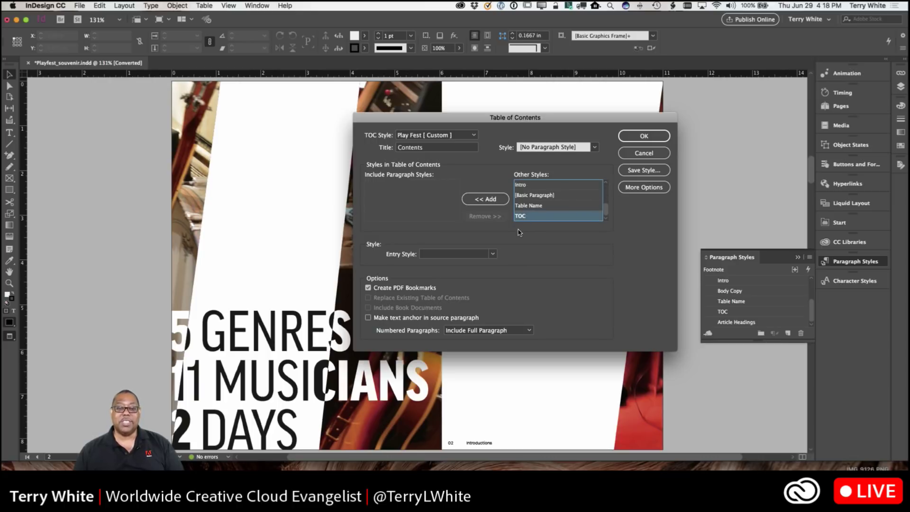
click(486, 199)
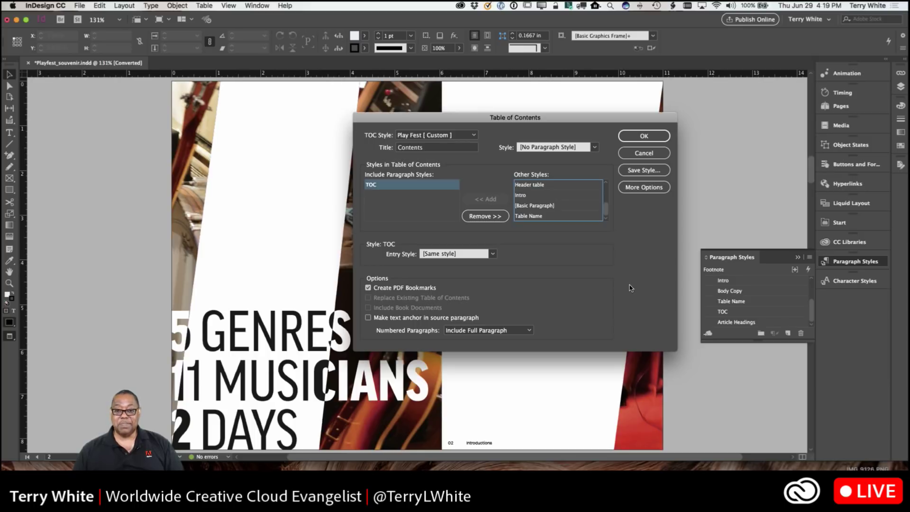
Generate the contents and place its frame near the top-left of the cover page
click(644, 137)
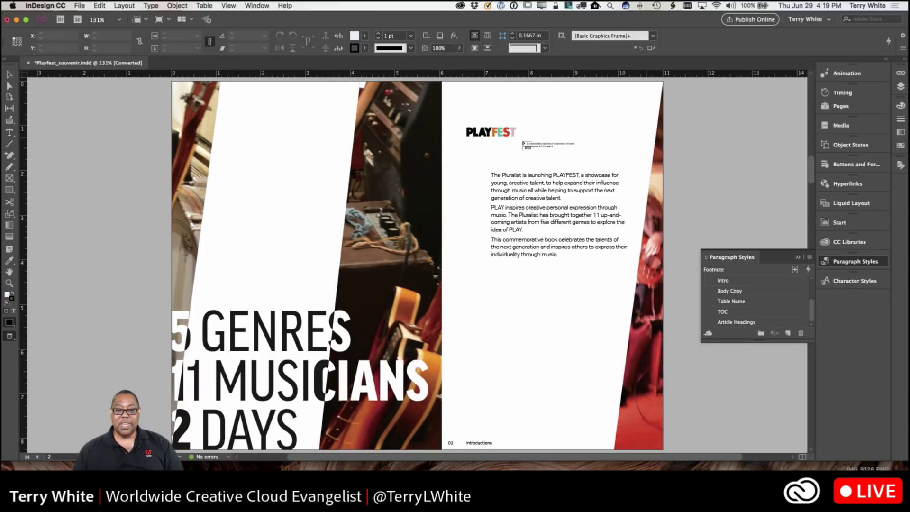
click(267, 165)
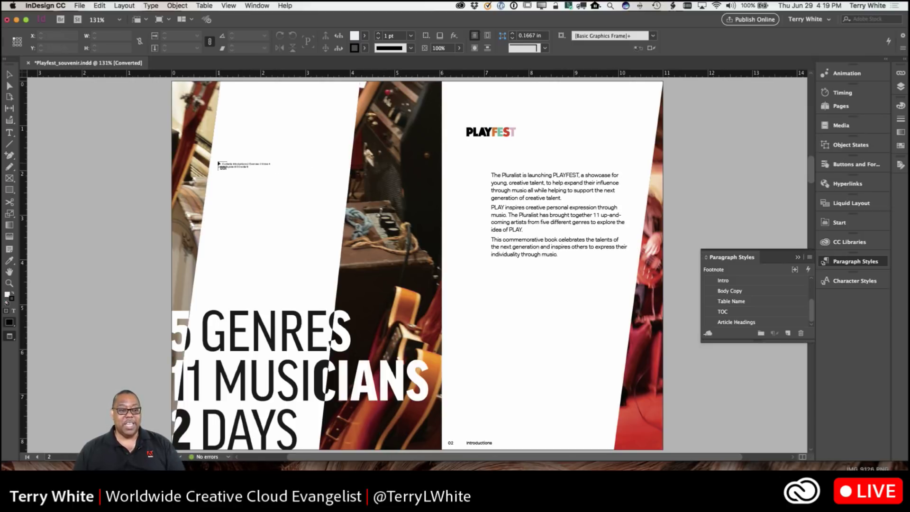
drag(215, 160, 327, 276)
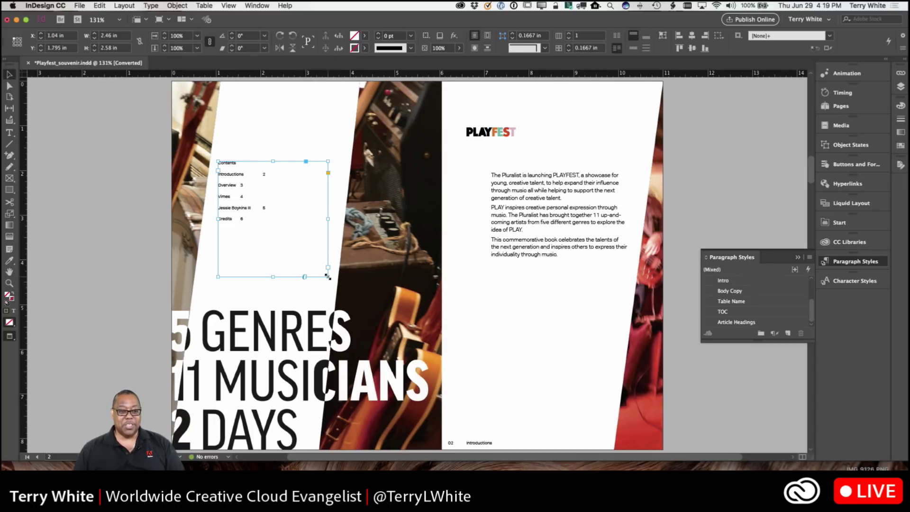
Shrink the contents frame to fit the list from Introductions 2 to Credits 6
drag(327, 275, 311, 249)
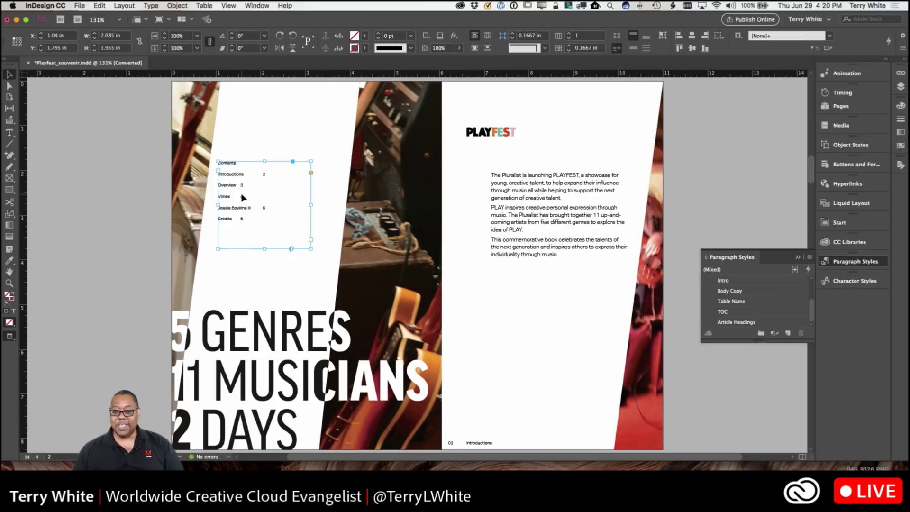
scroll(733, 308, up, 2)
scroll(733, 308, down, 4)
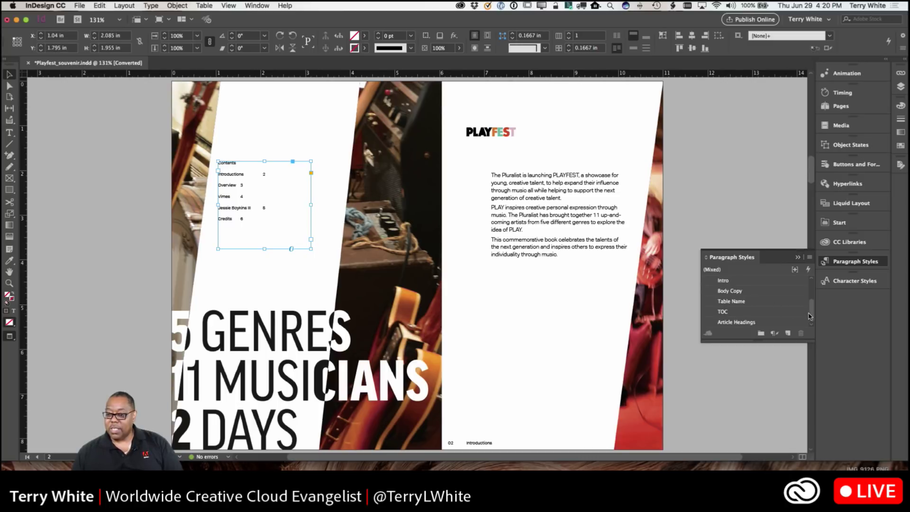
scroll(812, 309, up, 1)
scroll(813, 309, up, 3)
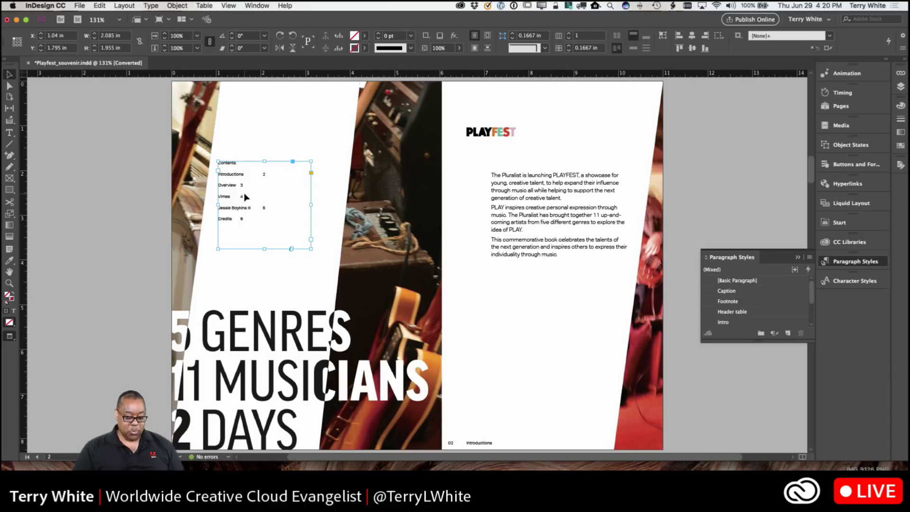
Zoom in on the contents list and put the caret after Introductions in the frame
key(super+equal)
key(super+equal)
key(super+equal)
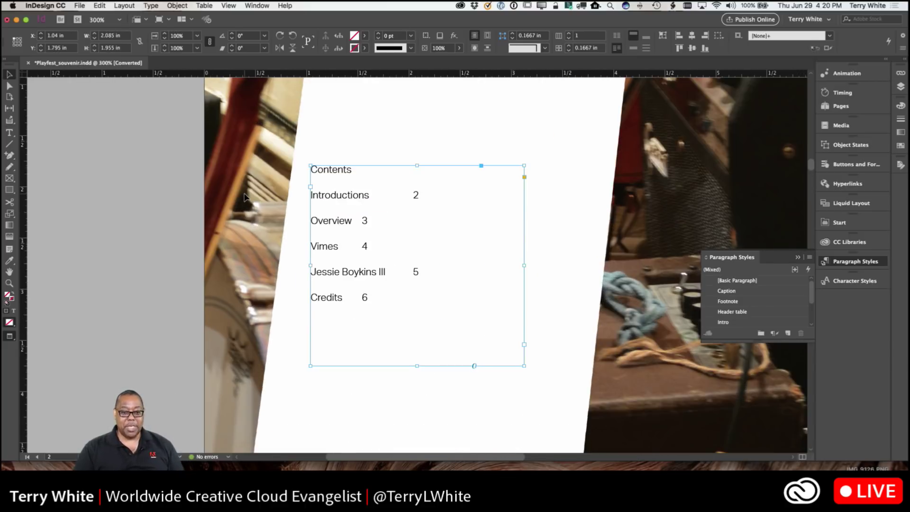
double_click(352, 195)
click(368, 195)
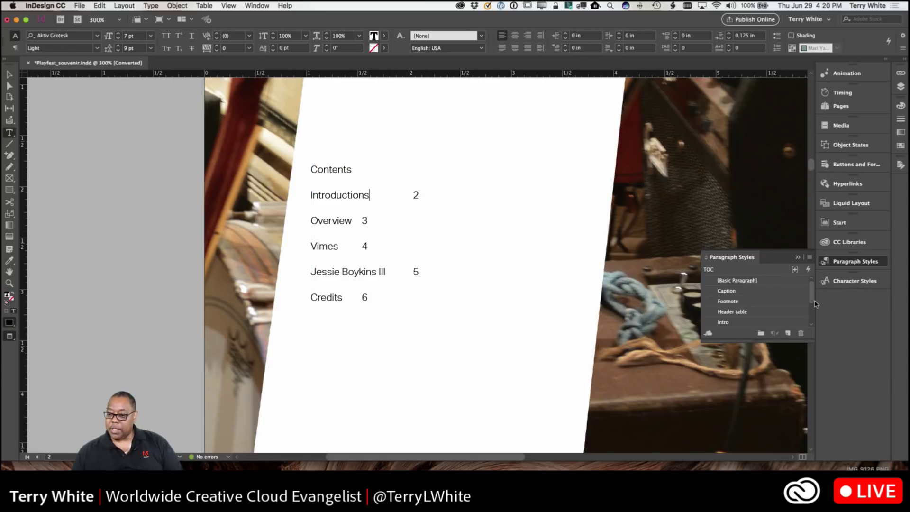
drag(814, 306, 812, 322)
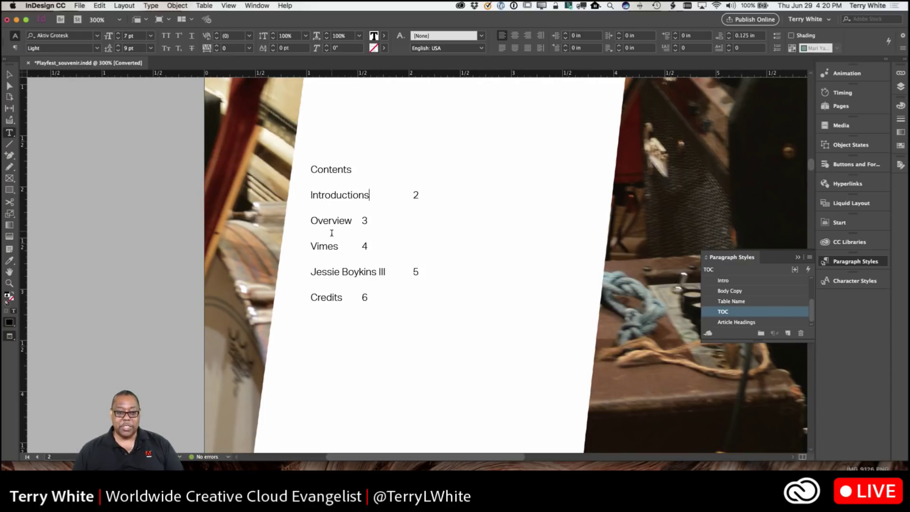
Scroll to the page 2 spread showing the '02 Introductions' footer
scroll(568, 321, down, 15)
scroll(568, 323, right, 10)
scroll(564, 321, up, 2)
scroll(562, 322, up, 2)
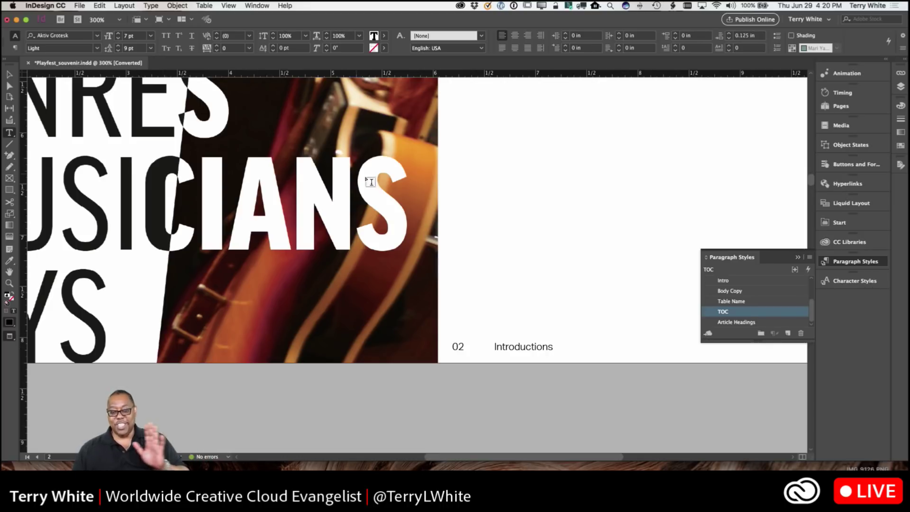
Delete the trailing 's' so the heading reads Introduction, then return to the Contents spread
click(553, 347)
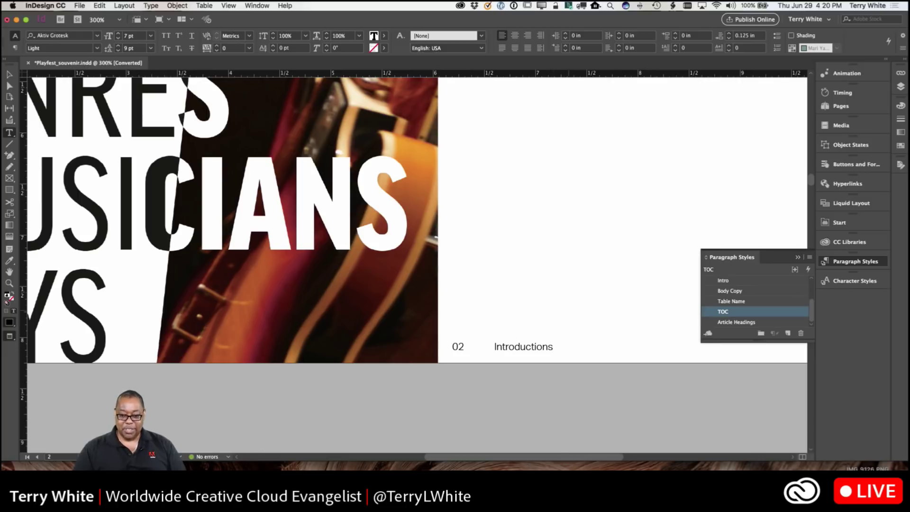
key(BackSpace)
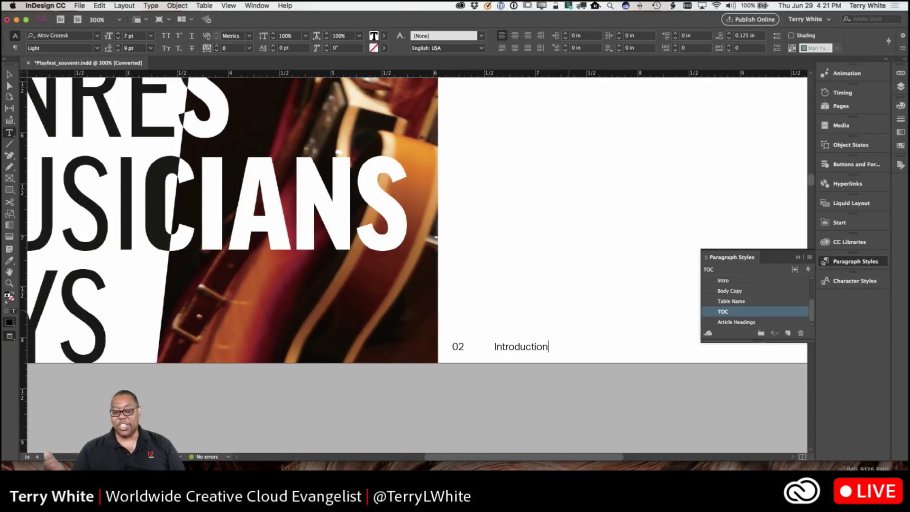
key(shift+Page_Up)
scroll(380, 235, left, 5)
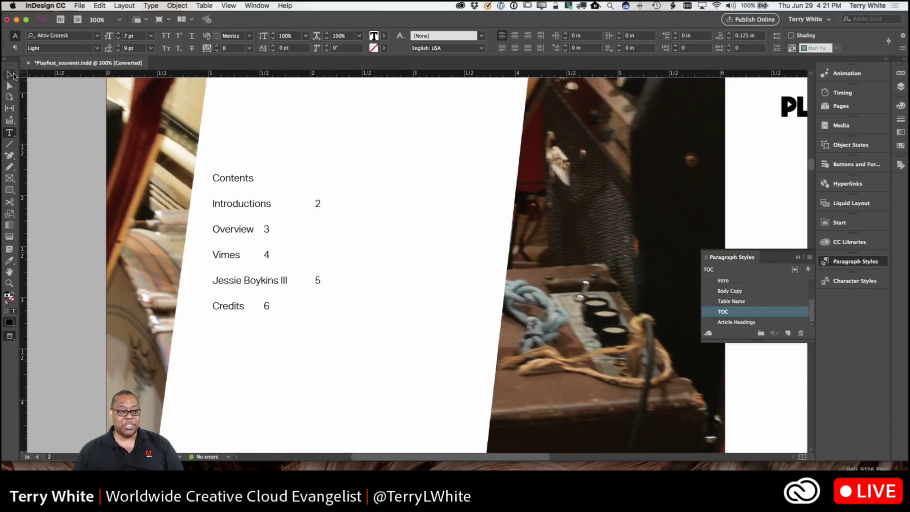
Update the table of contents so it lists 2 Introduction through 6 Credits, numbers first
click(9, 75)
click(229, 256)
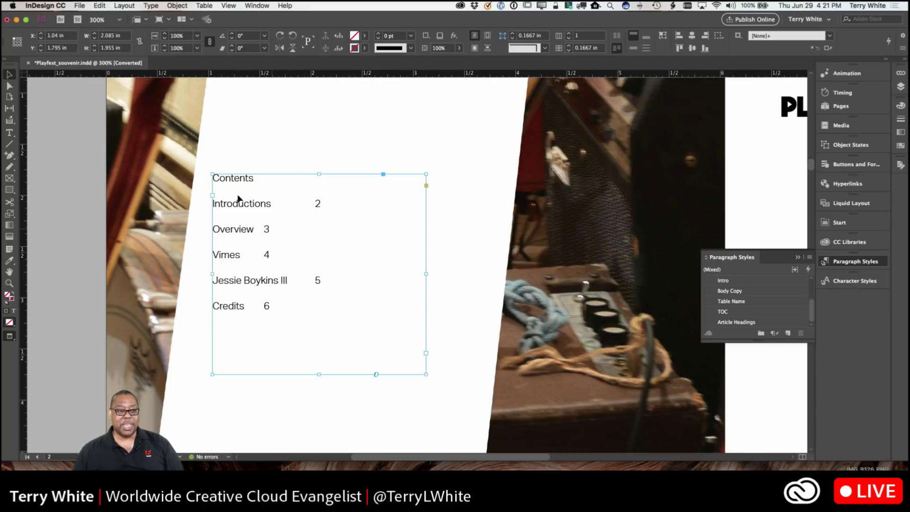
click(128, 6)
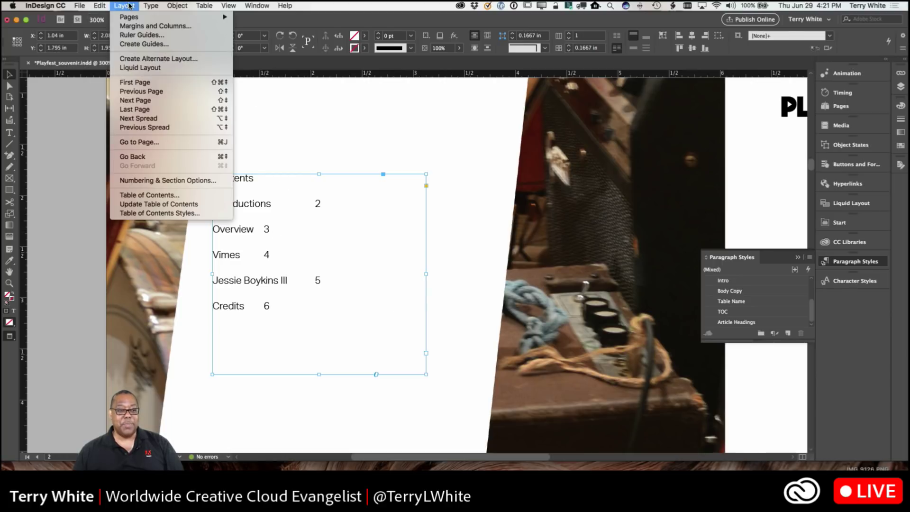
click(171, 206)
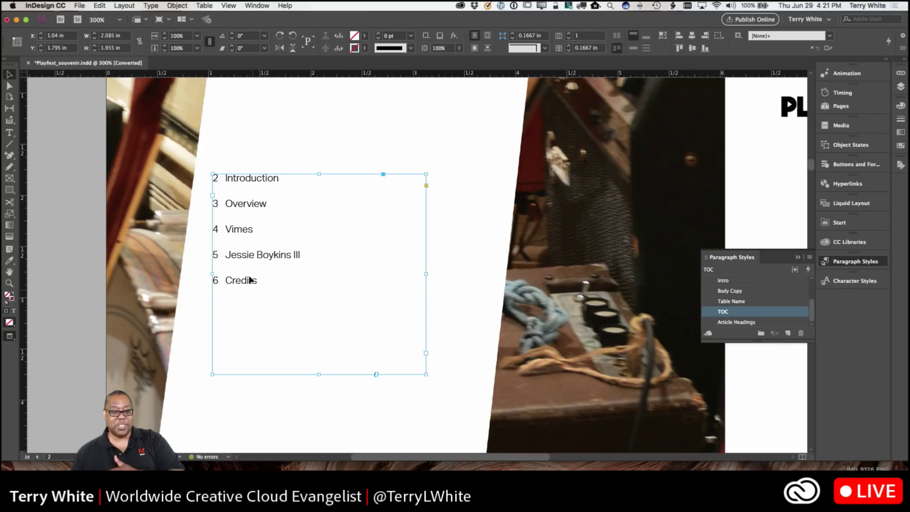
double_click(233, 188)
click(237, 203)
click(168, 4)
mouse_move(124, 5)
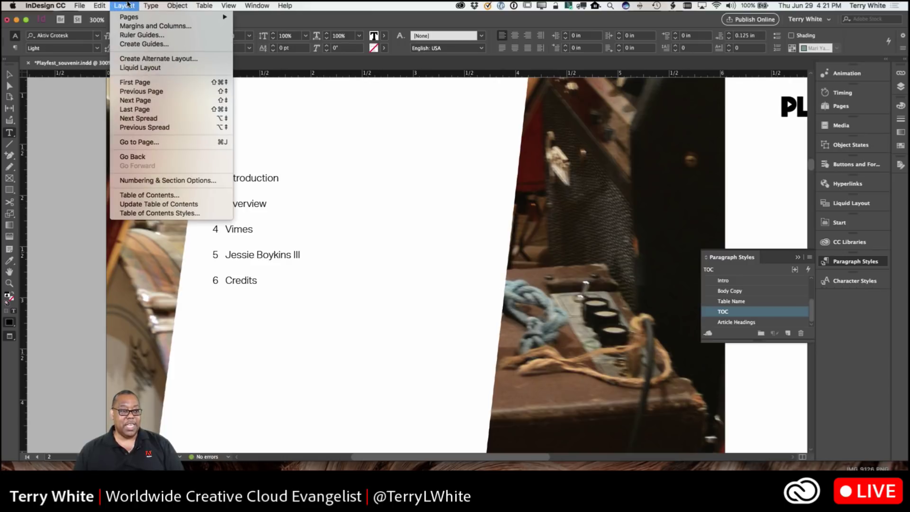
click(166, 196)
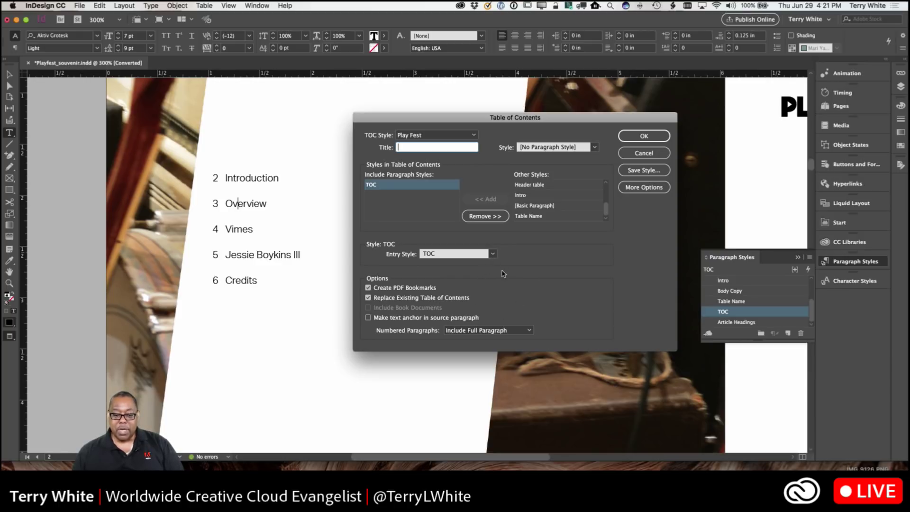
click(493, 255)
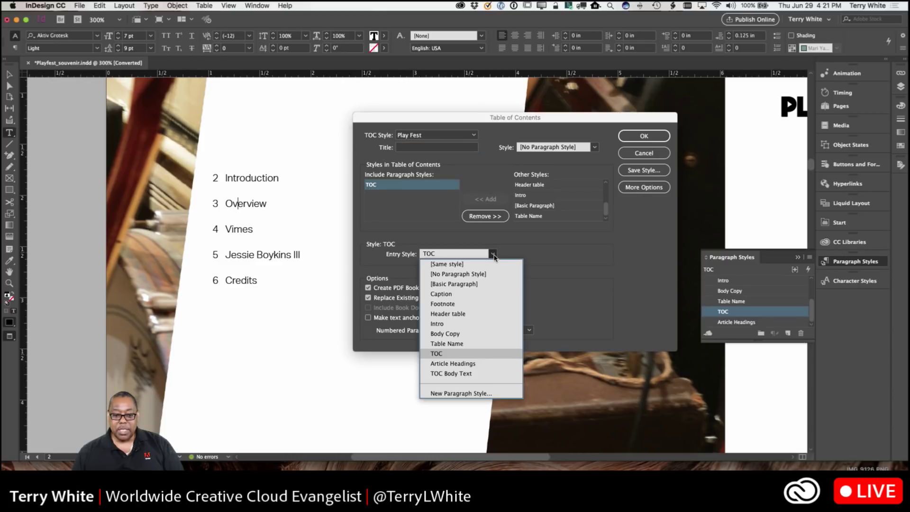
click(567, 317)
click(662, 189)
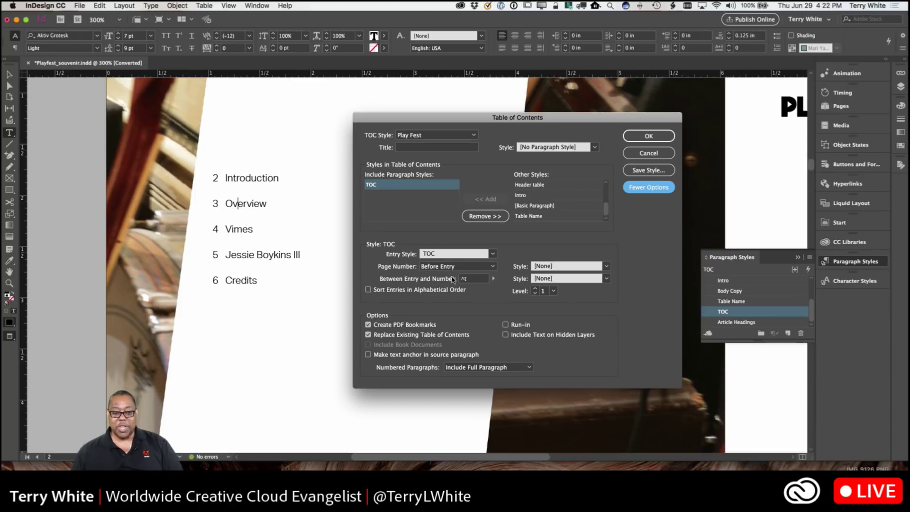
click(493, 268)
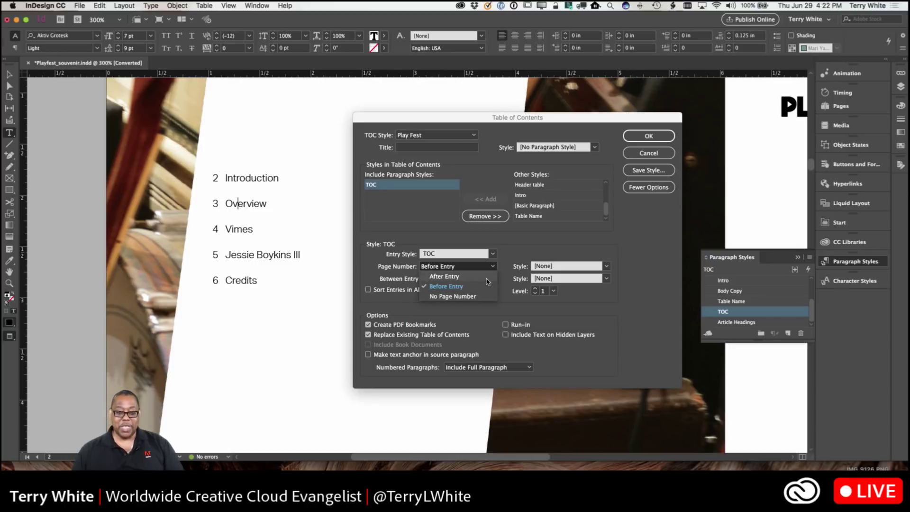
click(467, 313)
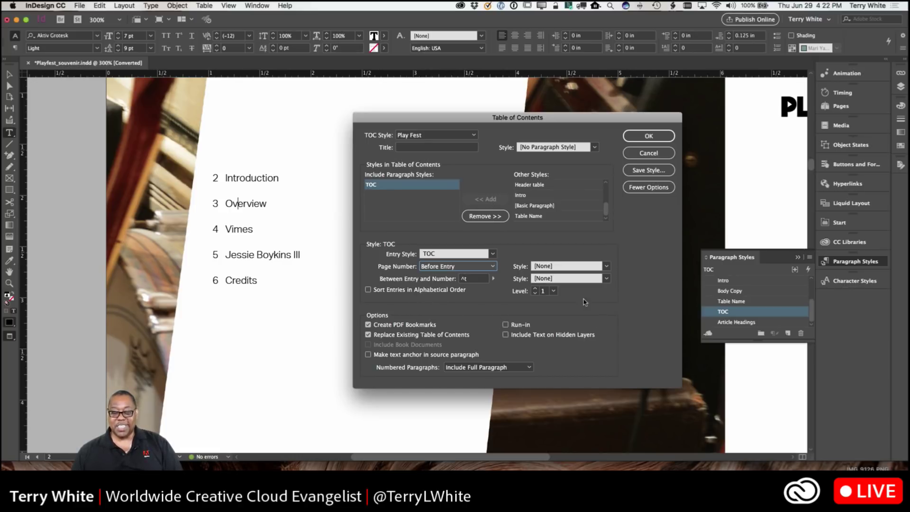
click(644, 192)
click(644, 191)
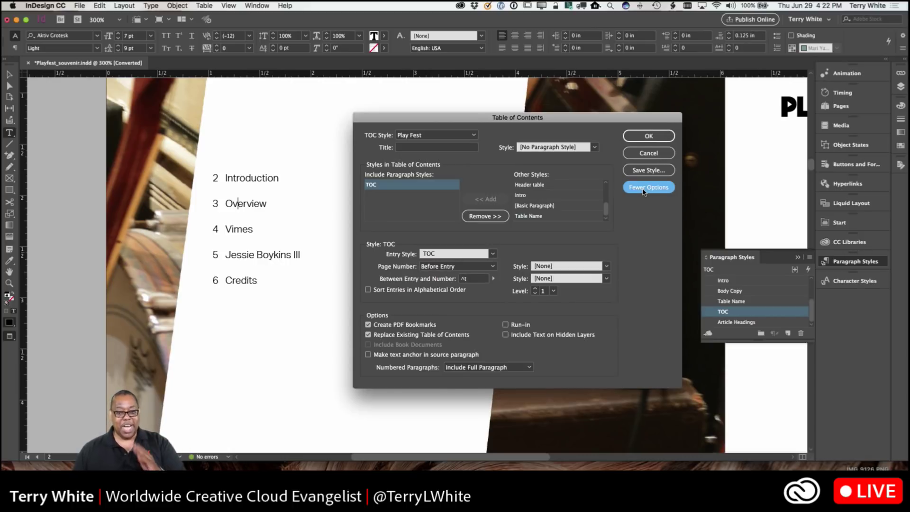
click(646, 153)
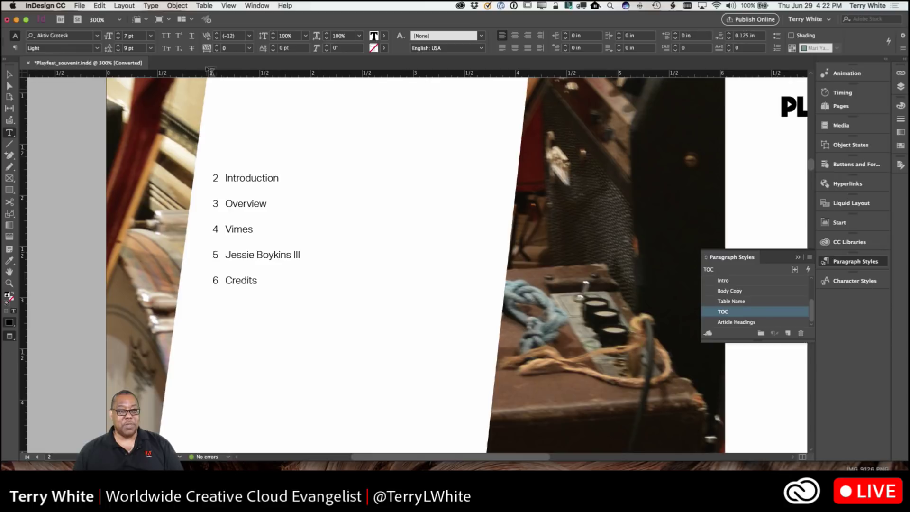
Open the Layout menu to reach the Table of Contents Styles commands
click(124, 5)
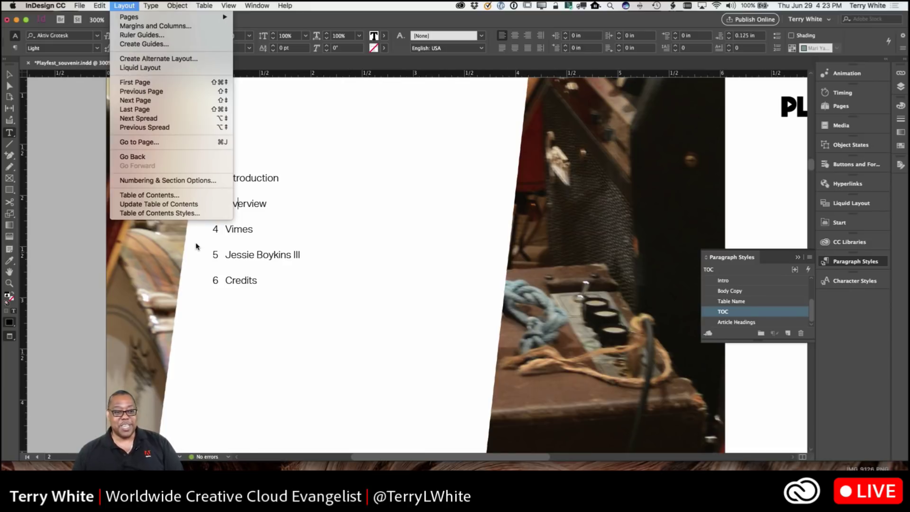
Dismiss the Layout menu, leaving the five-entry contents spread in view
click(349, 251)
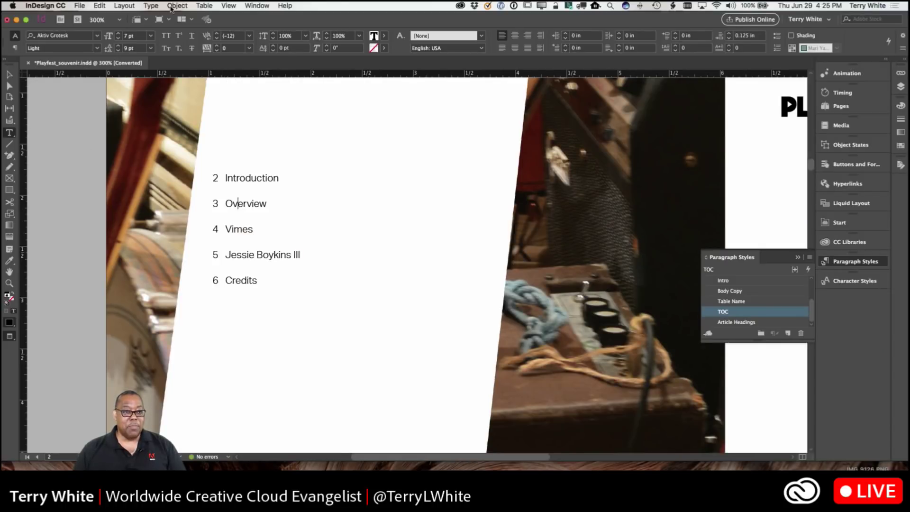
Reopen the Table of Contents settings and add the Intro paragraph style to the included styles
click(177, 5)
mouse_move(113, 4)
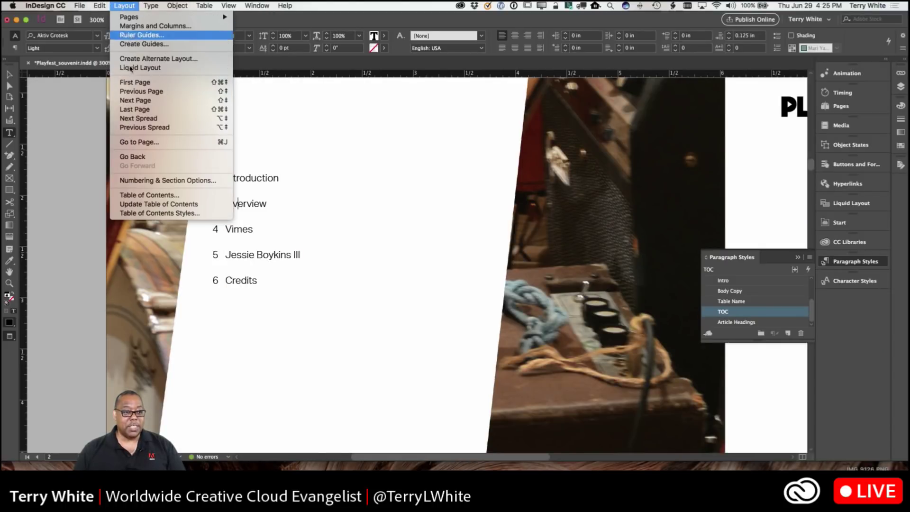
click(146, 195)
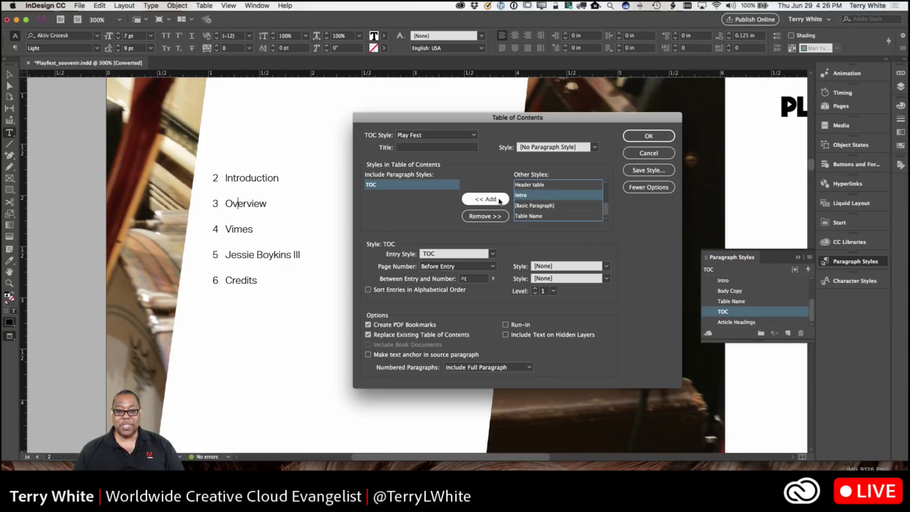
click(498, 200)
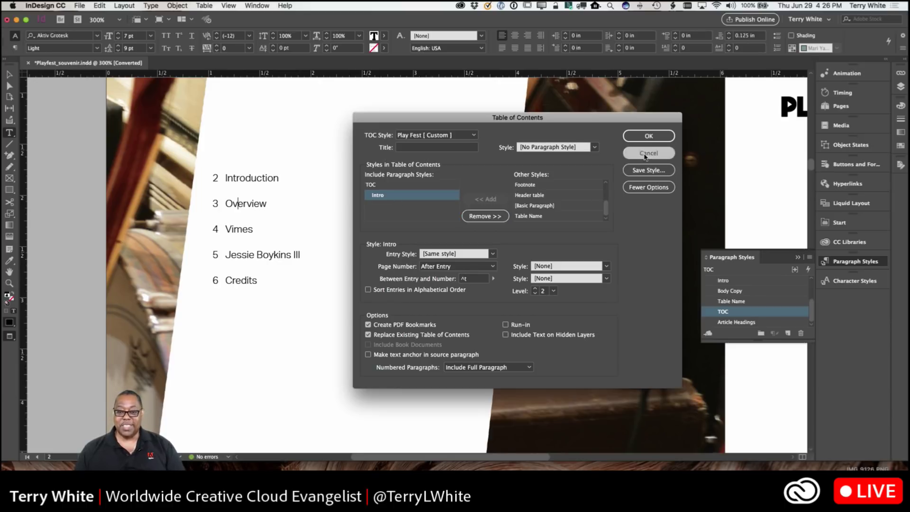
Cancel the Table of Contents settings, discarding the Intro style addition
click(645, 155)
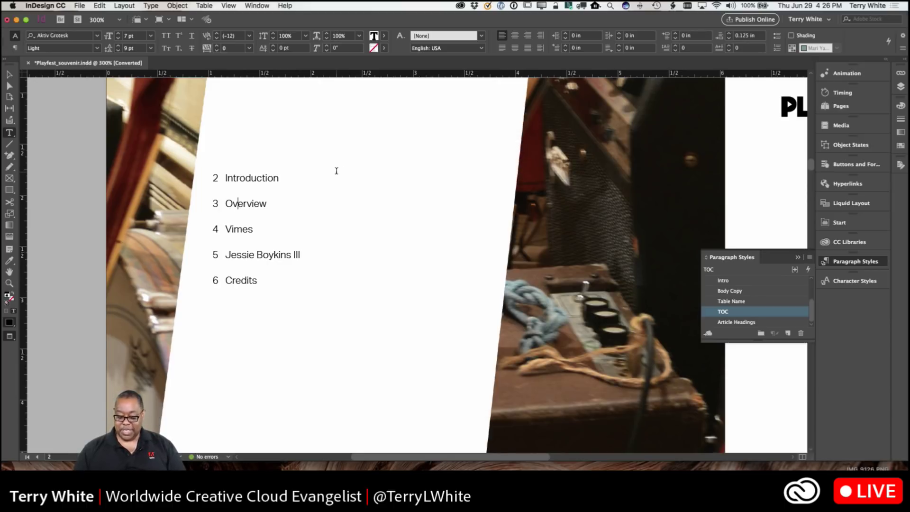